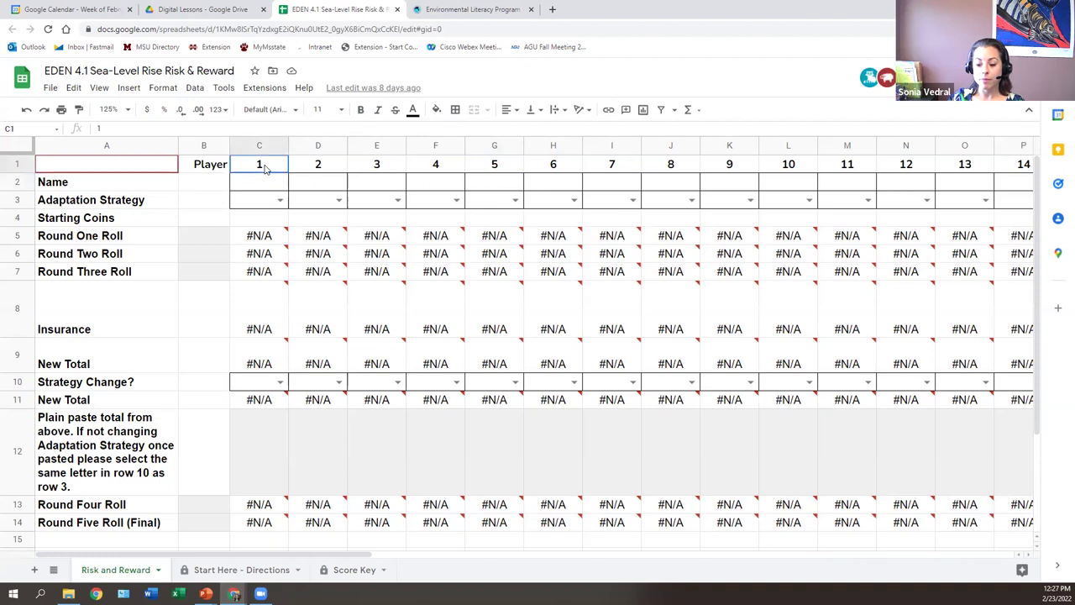
- Examine the player columns, the Name row cells and the Adaptation Strategy choices for player 6
click(259, 143)
click(317, 146)
click(372, 146)
click(453, 147)
click(482, 144)
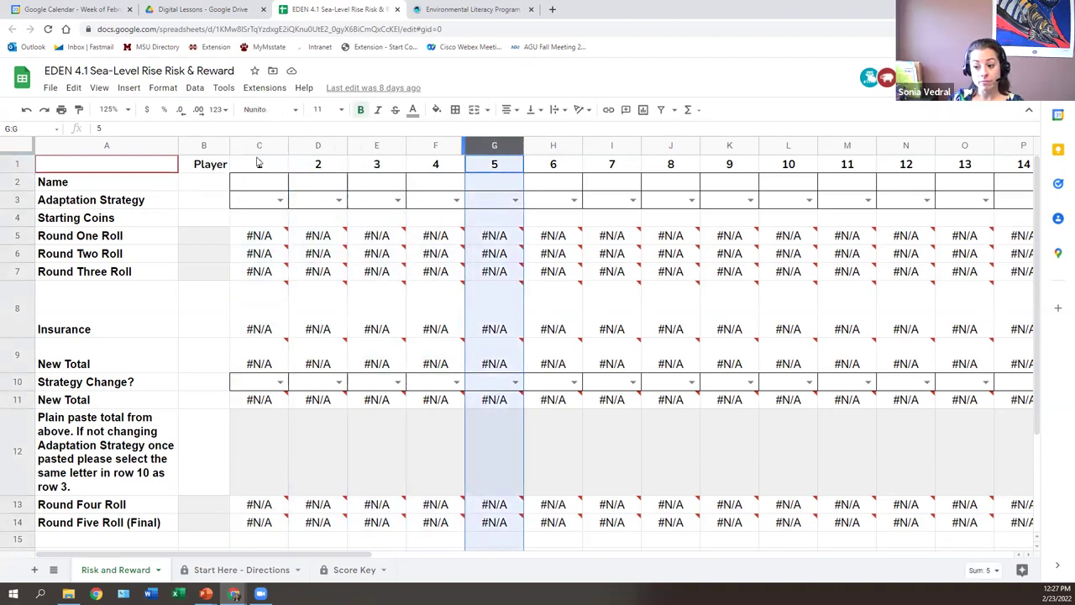
click(245, 183)
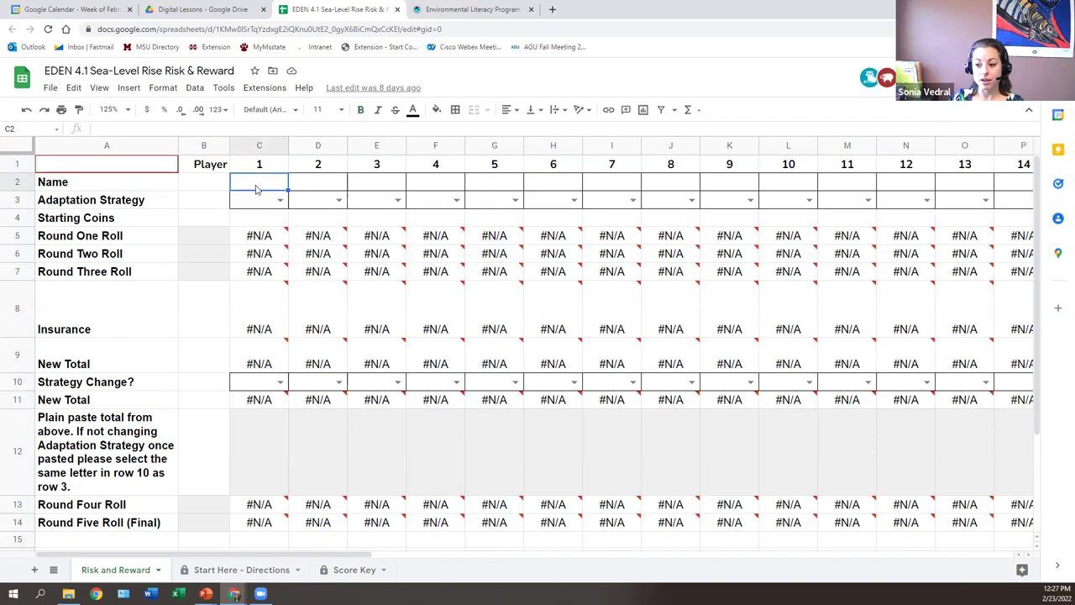
click(317, 187)
click(388, 183)
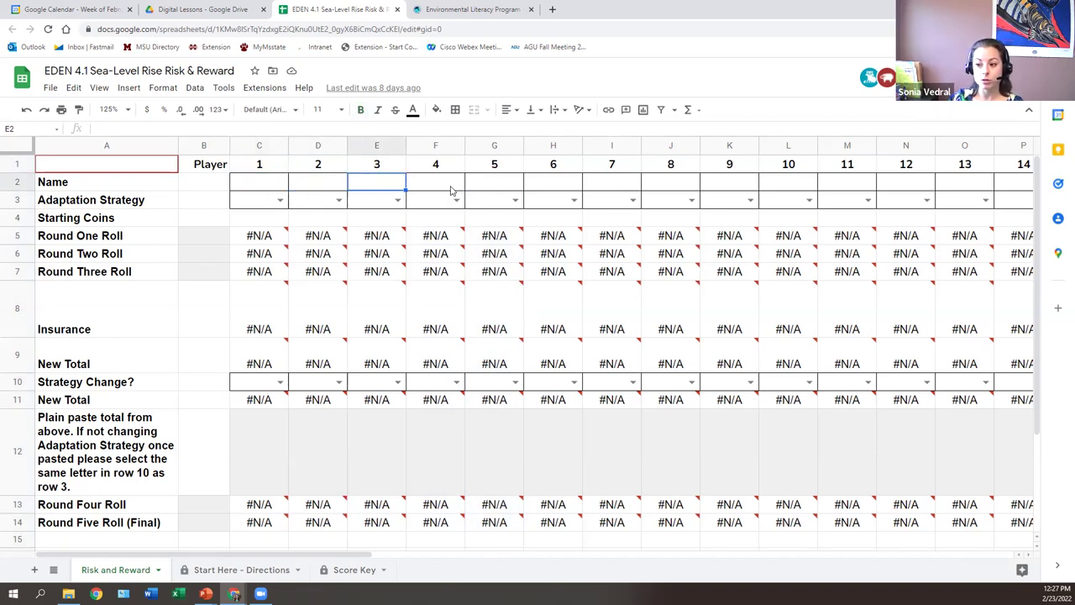
click(453, 189)
click(546, 183)
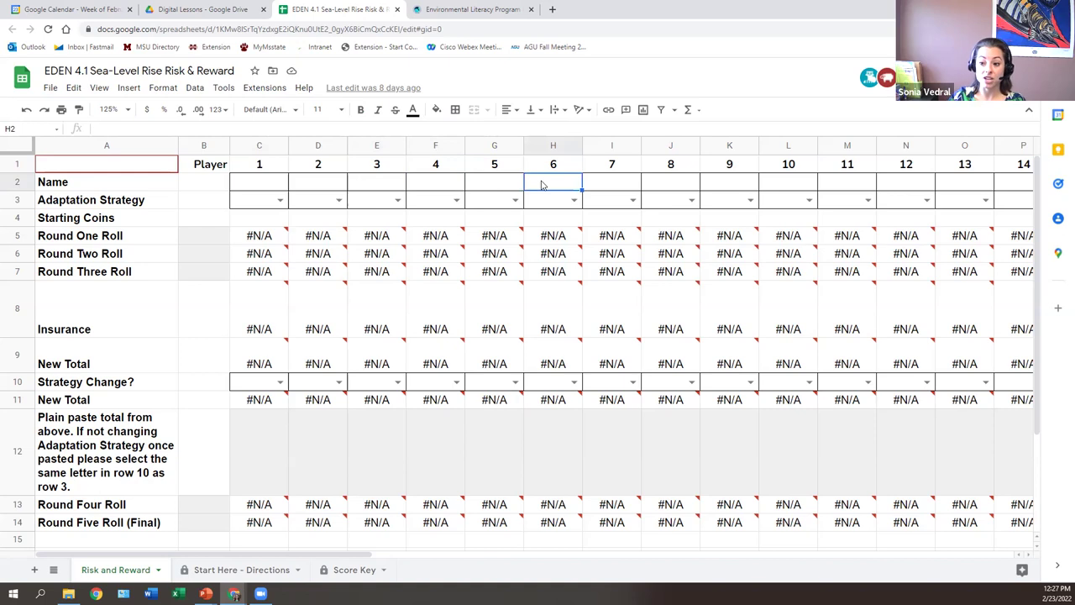
click(575, 201)
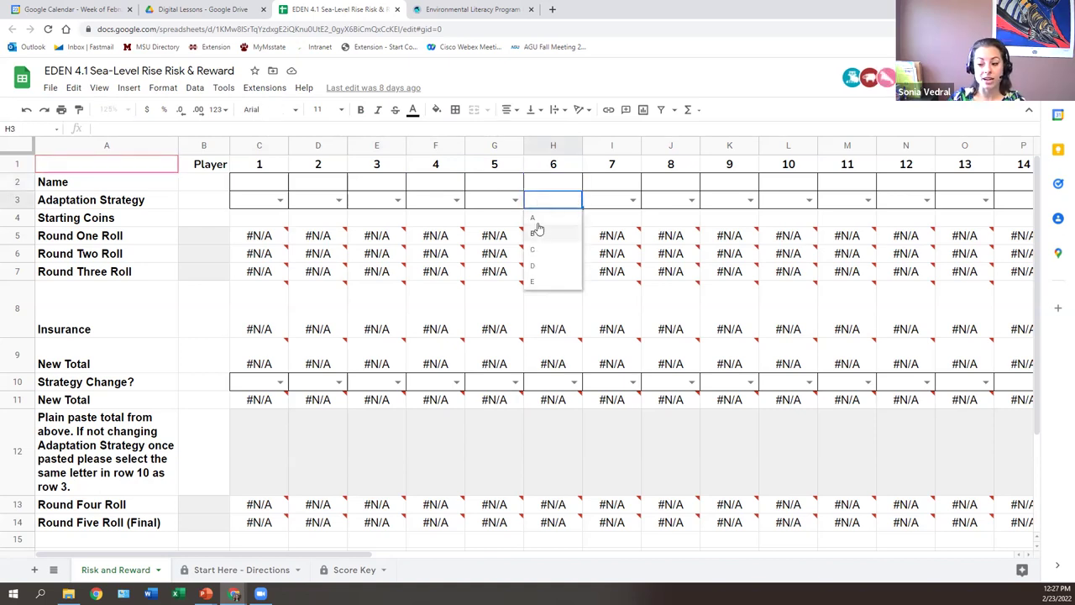
- Enter the participant's first name for player 6 and set that player's Adaptation Strategy to D
click(561, 184)
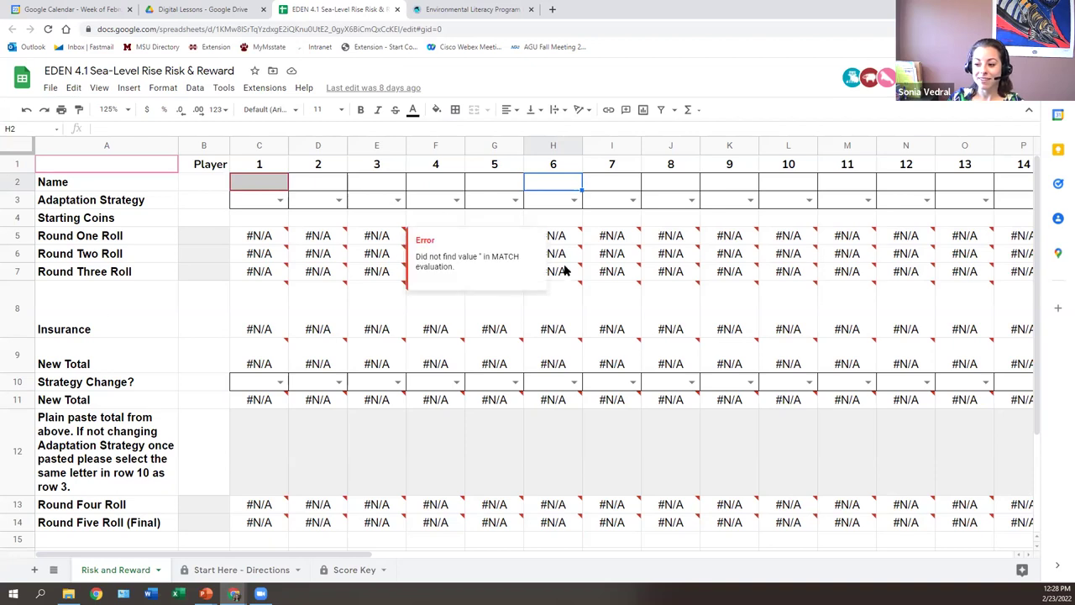
text(Sonia)
click(575, 199)
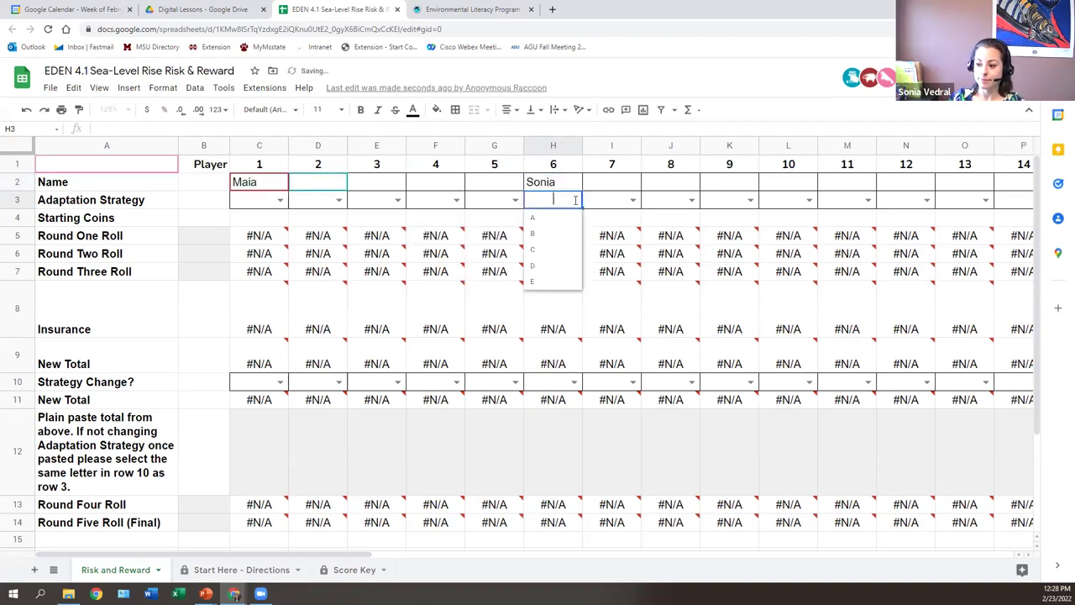
click(546, 265)
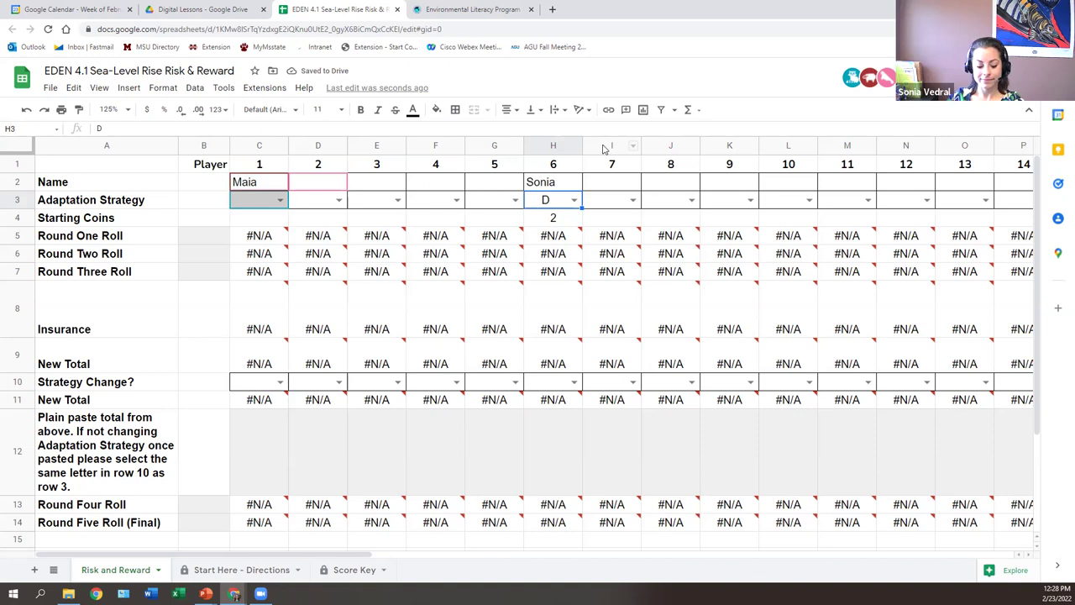
- Name player 5 "Test" and set that player's Adaptation Strategy to A
mouse_move(407, 251)
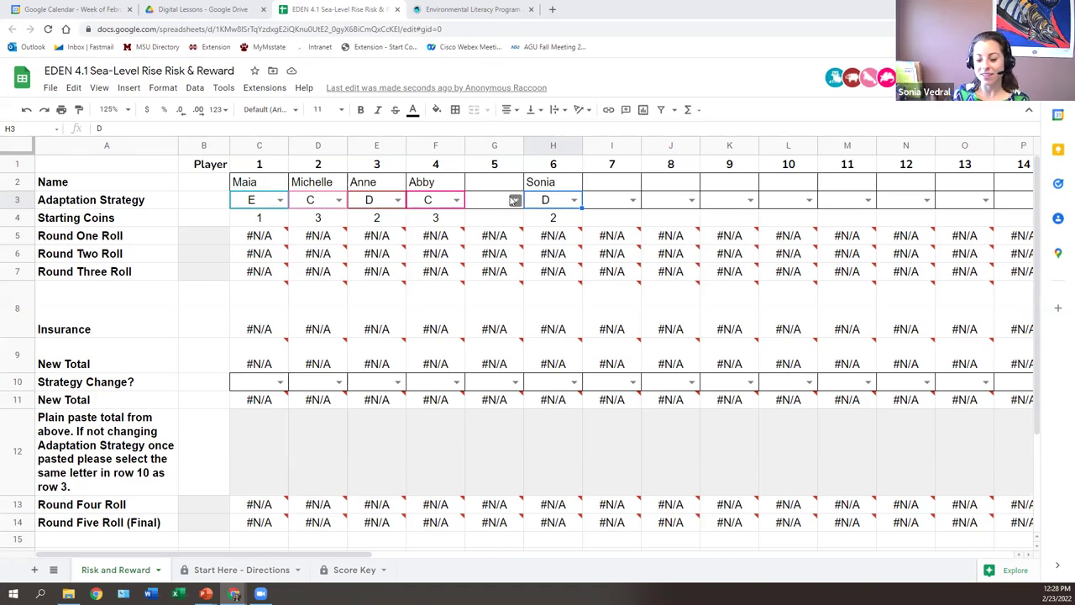
click(507, 183)
text(Test)
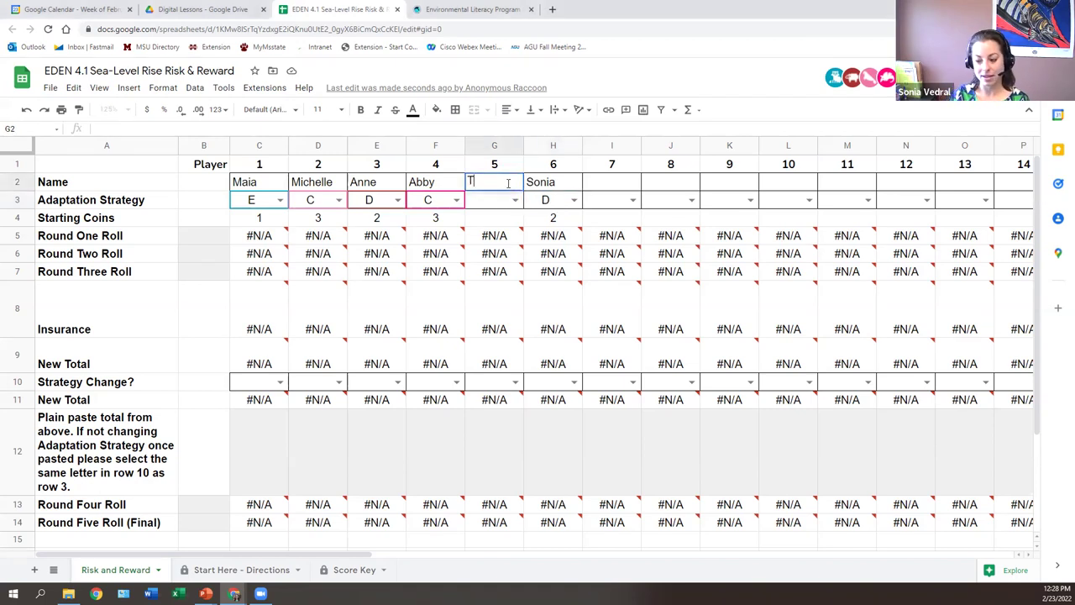
click(515, 200)
click(496, 225)
- Set player 7's Adaptation Strategy to B and enter "Test" as that player's name
click(616, 203)
click(633, 200)
click(620, 236)
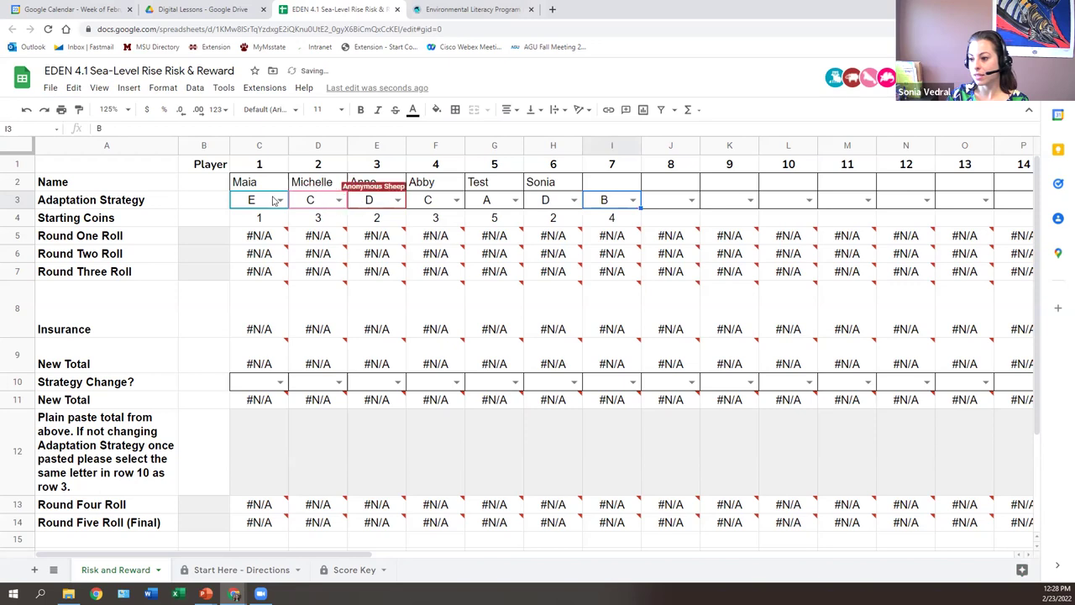
click(622, 182)
text(Test)
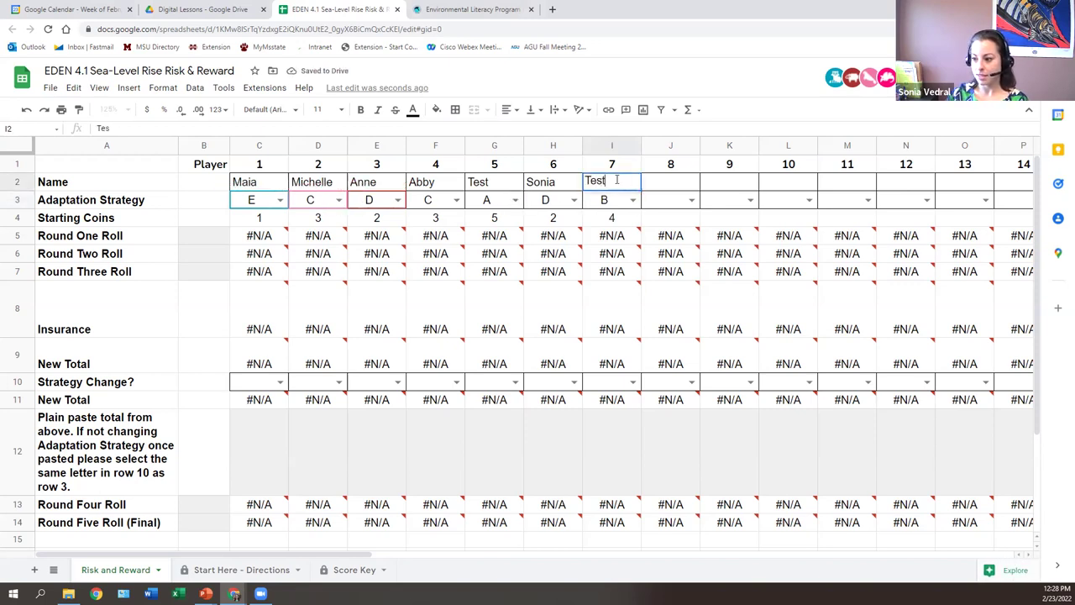
click(192, 205)
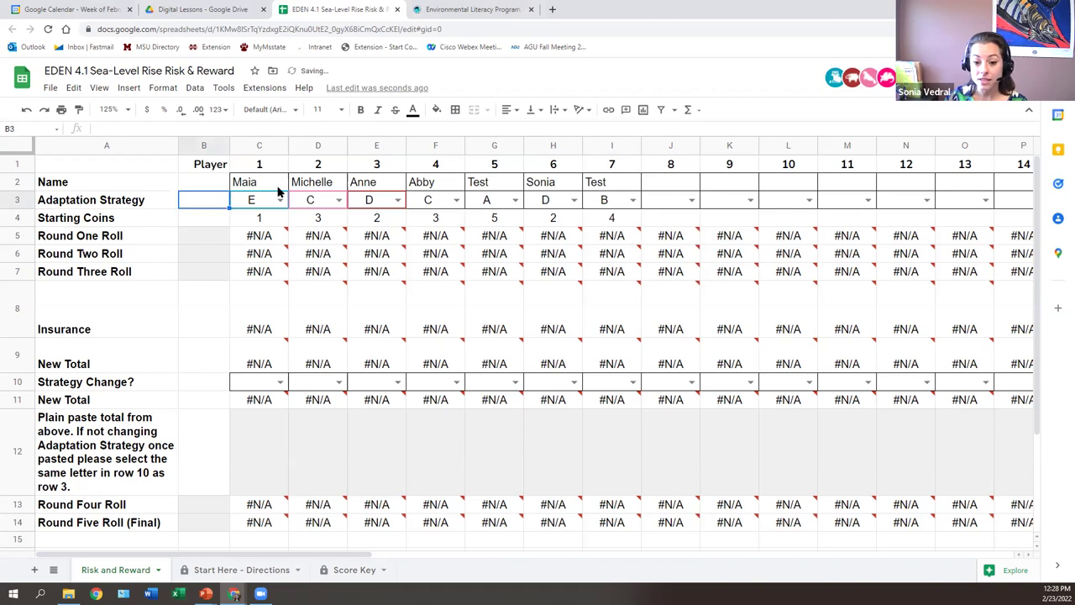
- Review the Starting Coins for players 1 to 4
click(256, 224)
click(337, 225)
click(383, 225)
click(442, 225)
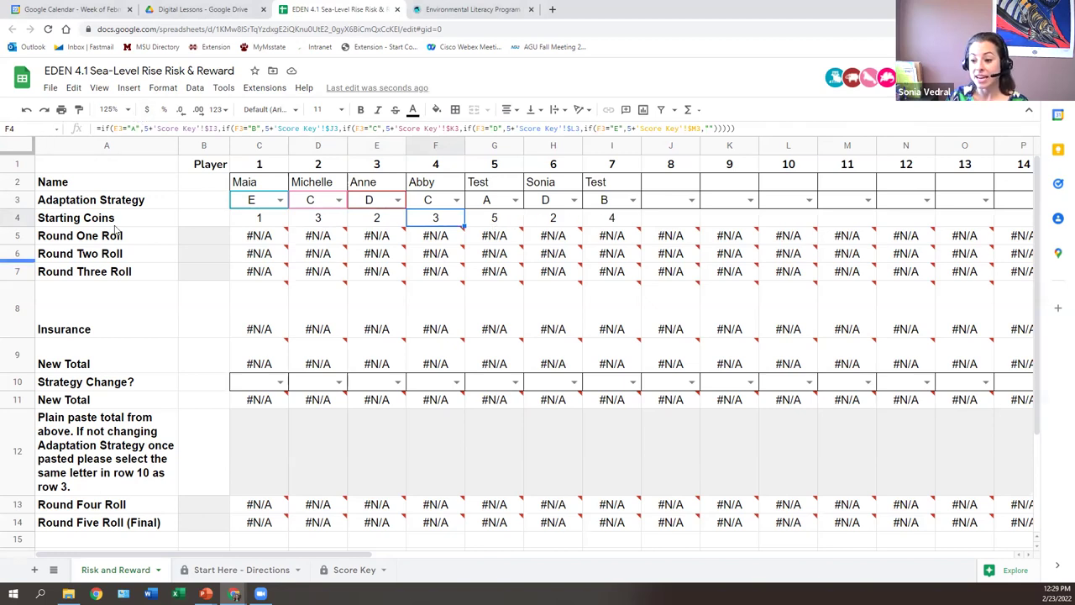
click(190, 188)
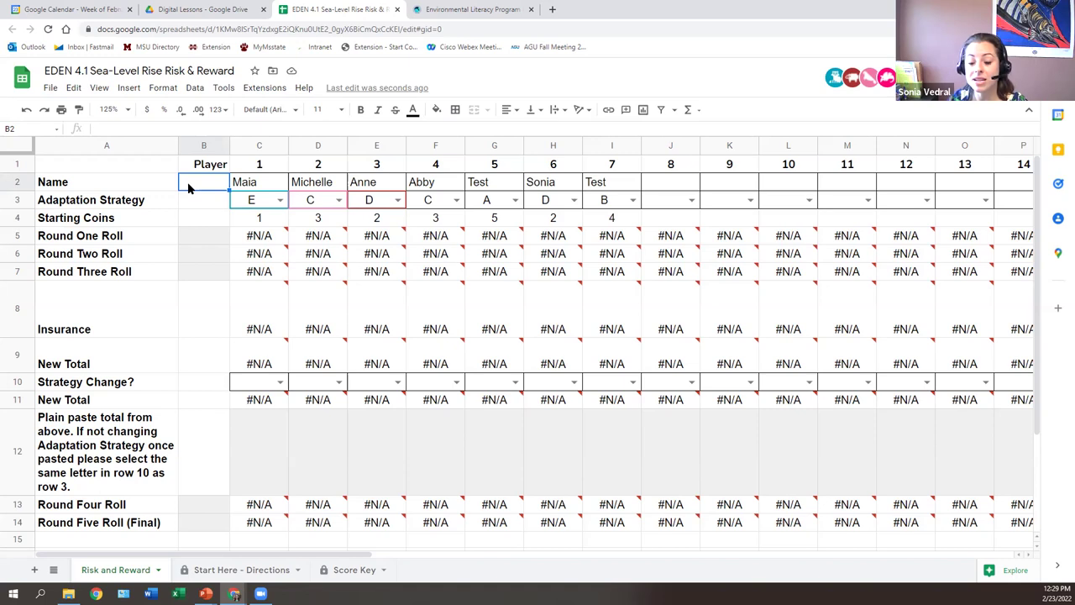
- Enter 5 as the Round One Roll in column B
click(203, 235)
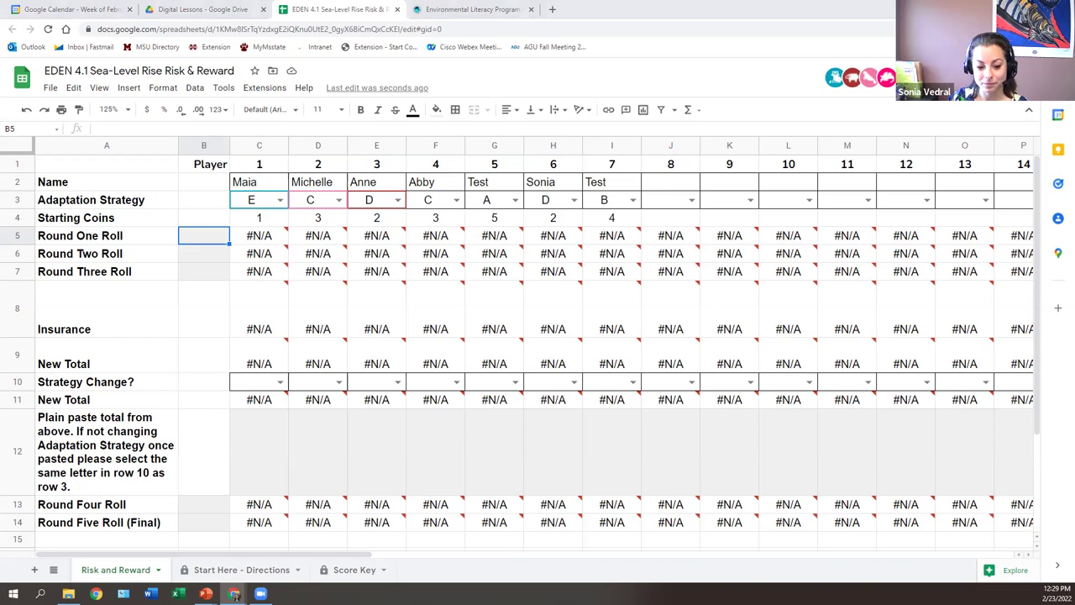
key(alt+Tab)
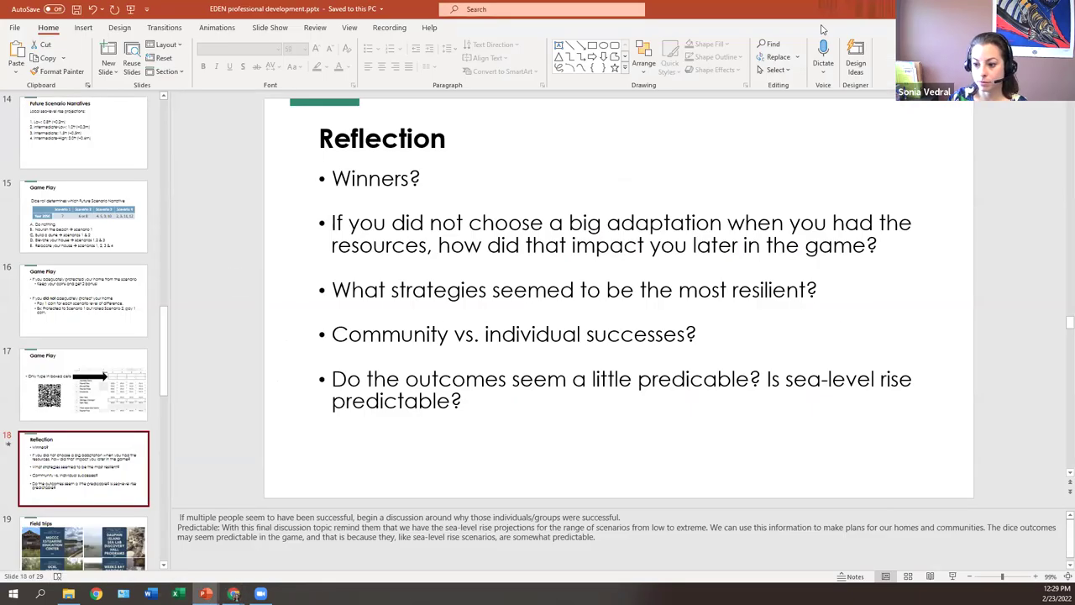
key(alt+Tab)
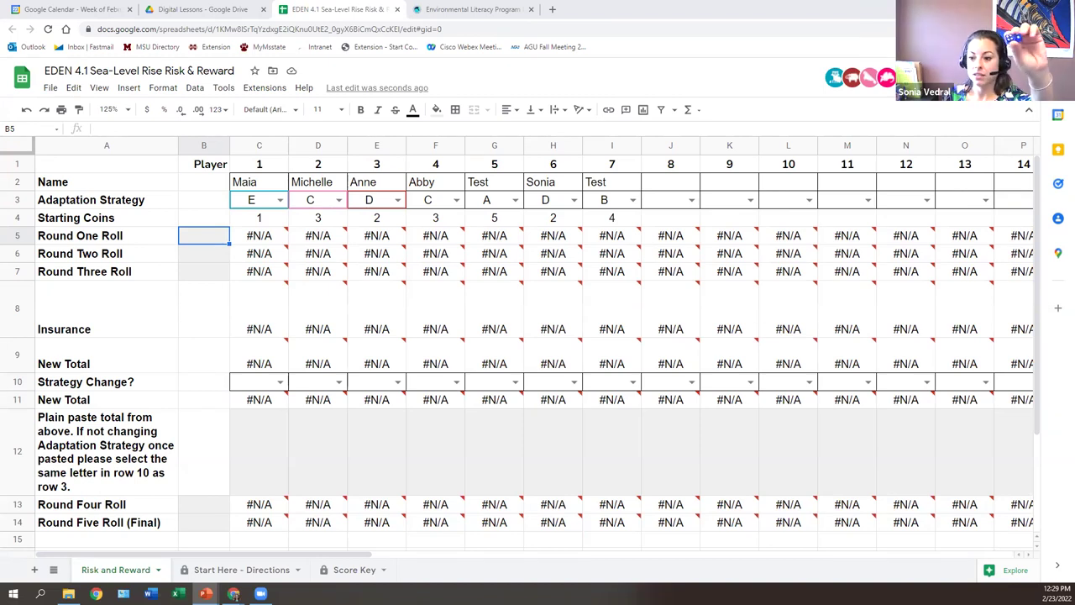
click(200, 241)
text(5)
key(Up)
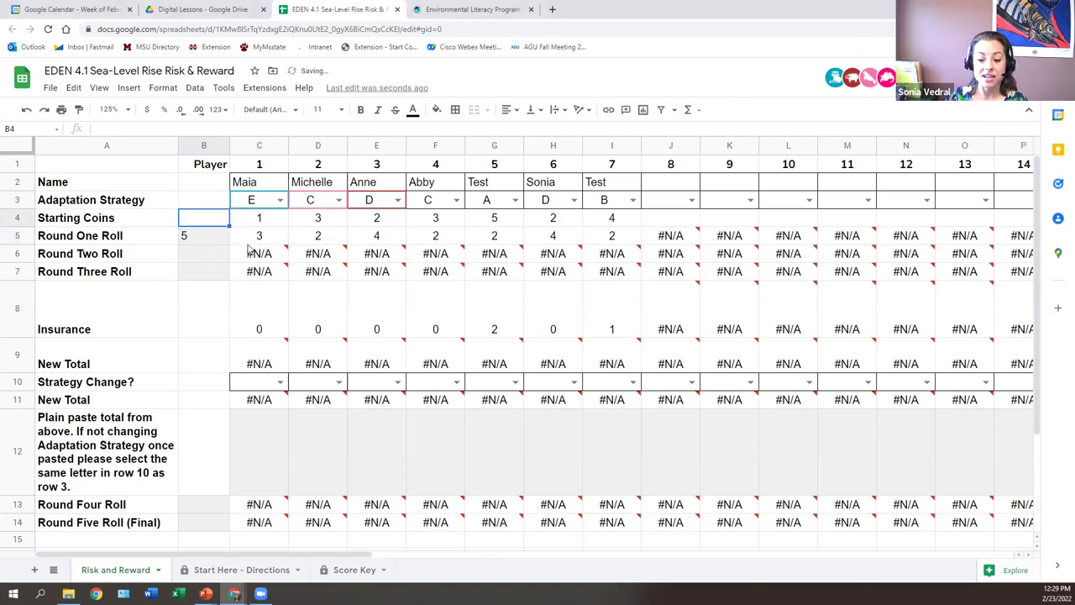
- Review the Round One Roll row, and enter 8 for the Round Two Roll and 2 for the Round Three Roll
click(17, 235)
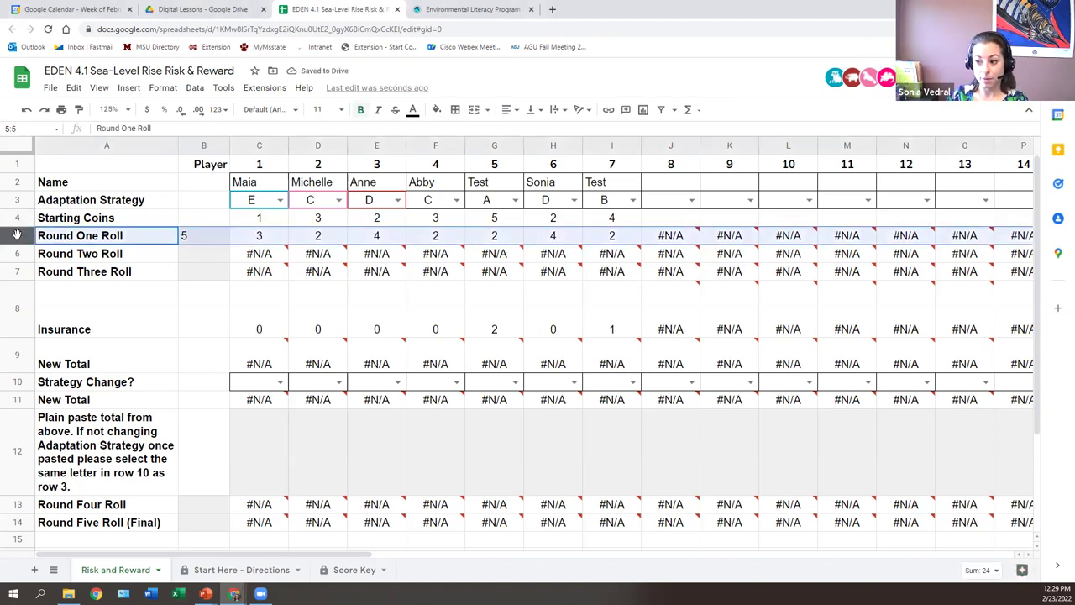
click(209, 239)
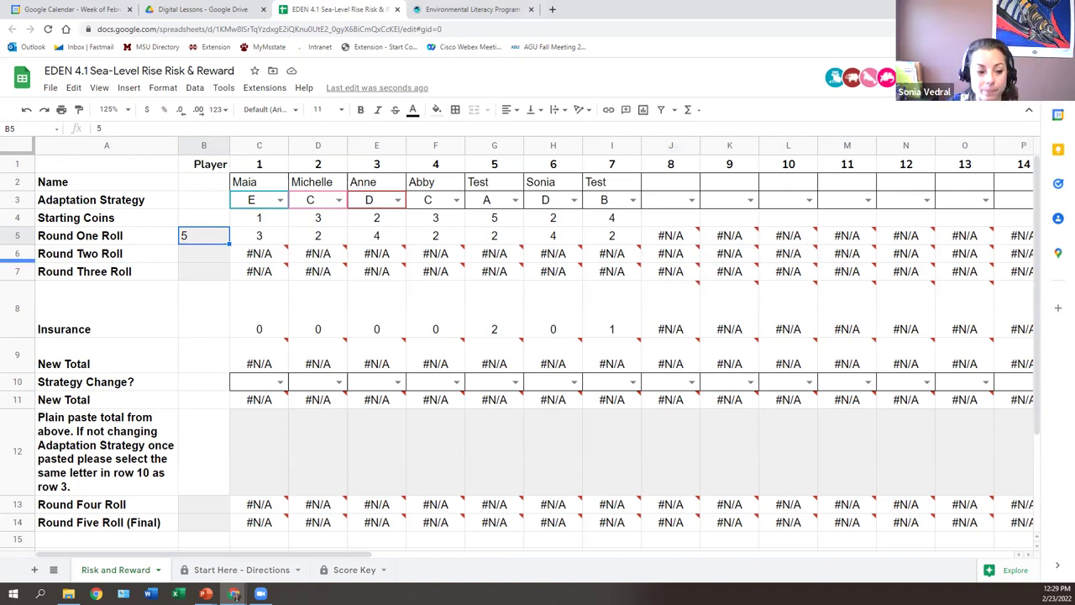
key(alt+Tab)
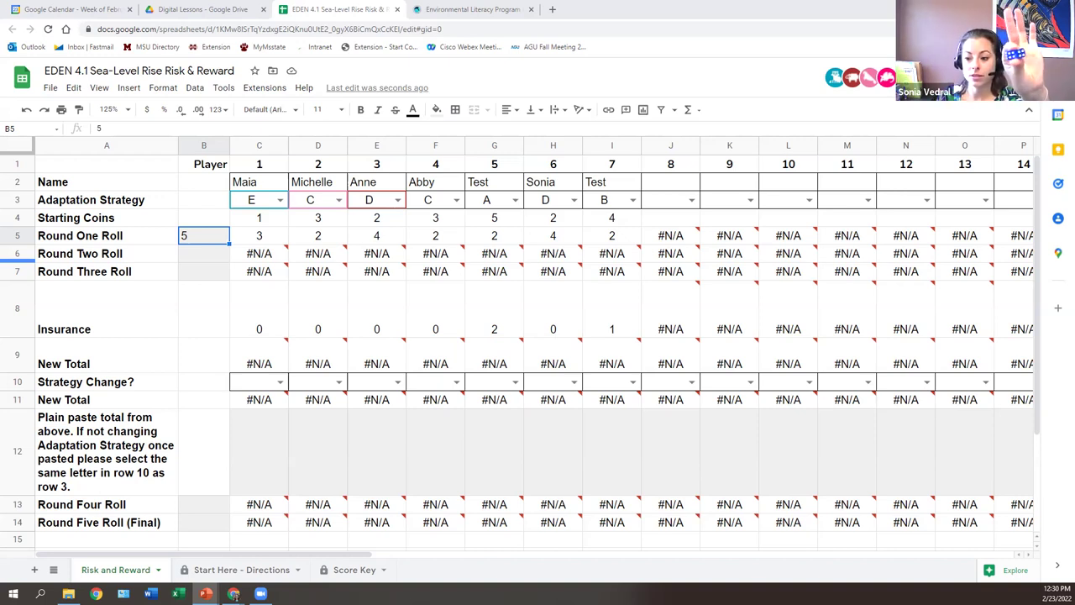
key(Return)
text(8)
click(195, 283)
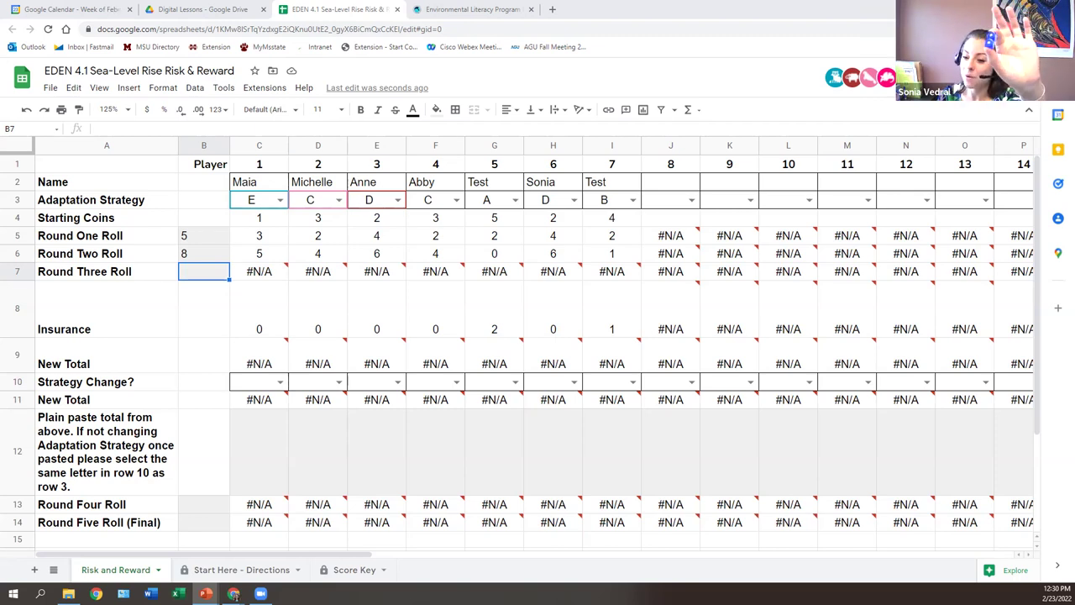
text(2)
click(183, 287)
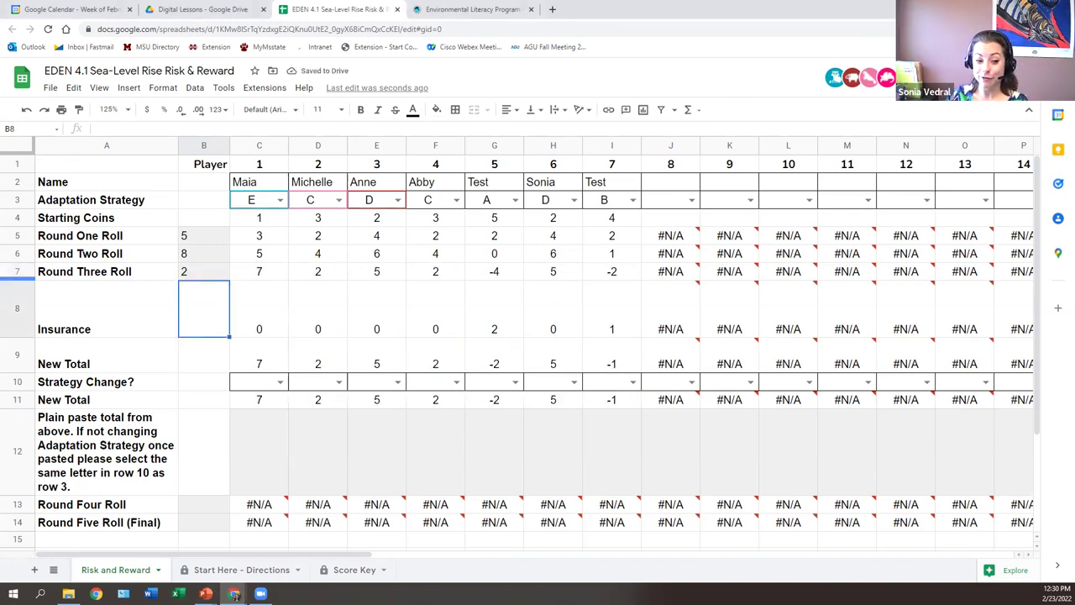
- Examine the Insurance row, the row 9 New Total values and the Strategy Change choices, focusing on players 5 and 7
key(alt+Tab)
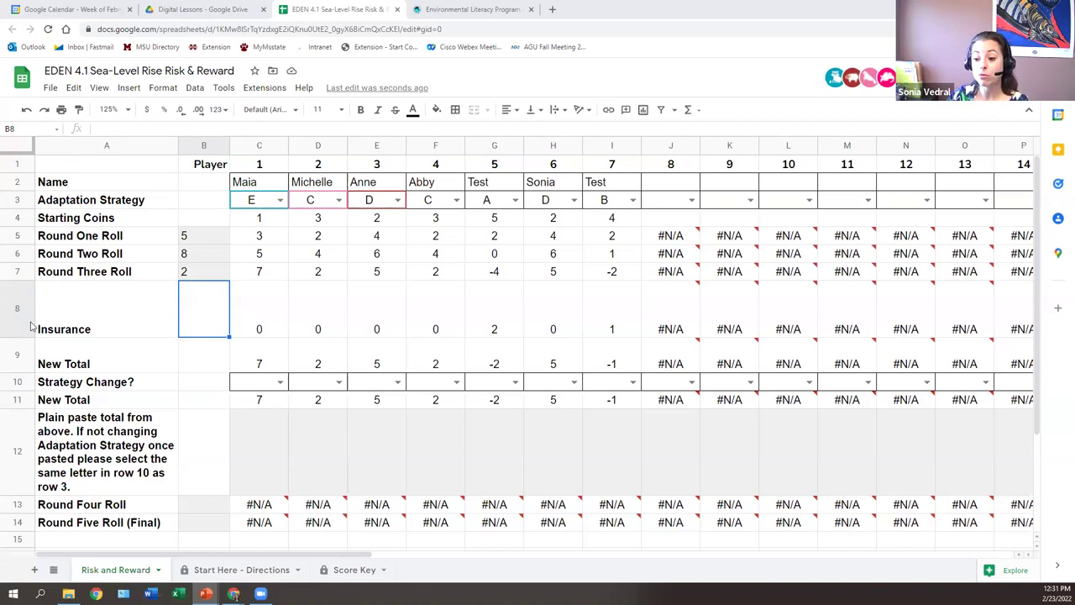
click(18, 328)
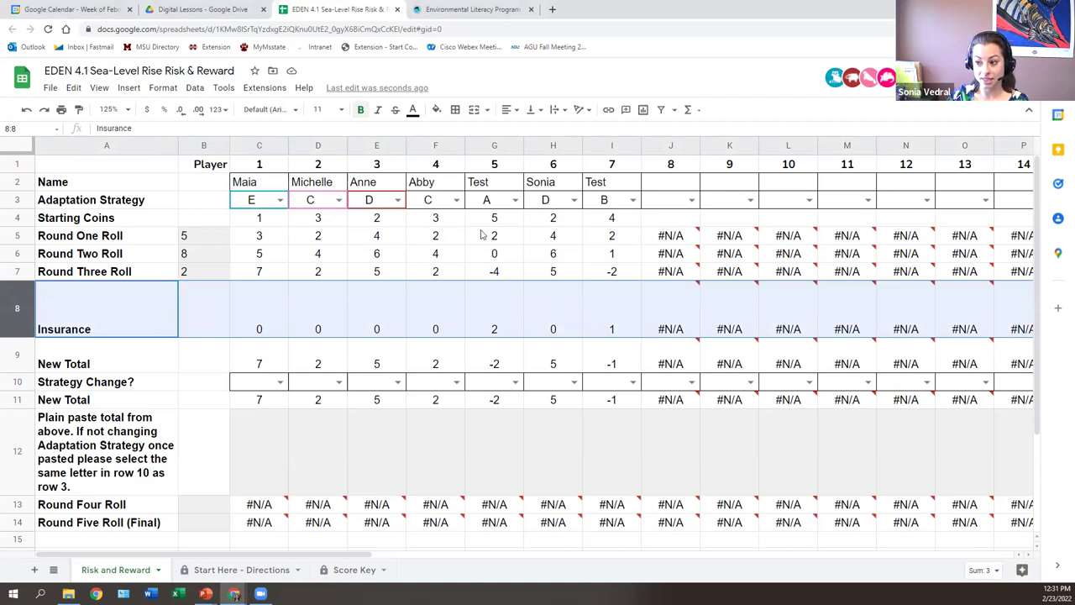
click(508, 321)
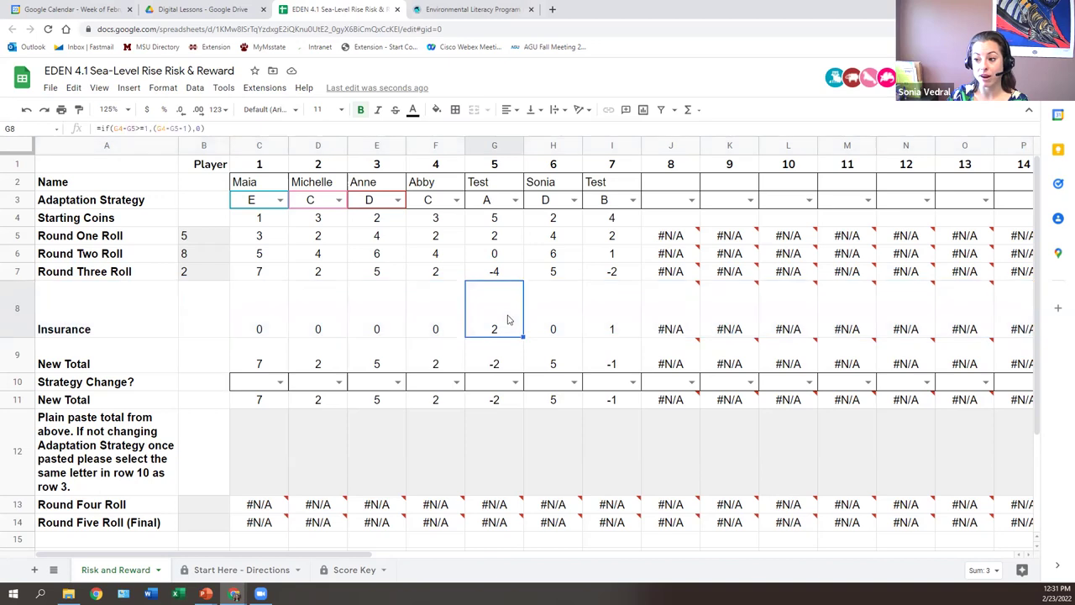
click(617, 319)
click(515, 320)
click(611, 317)
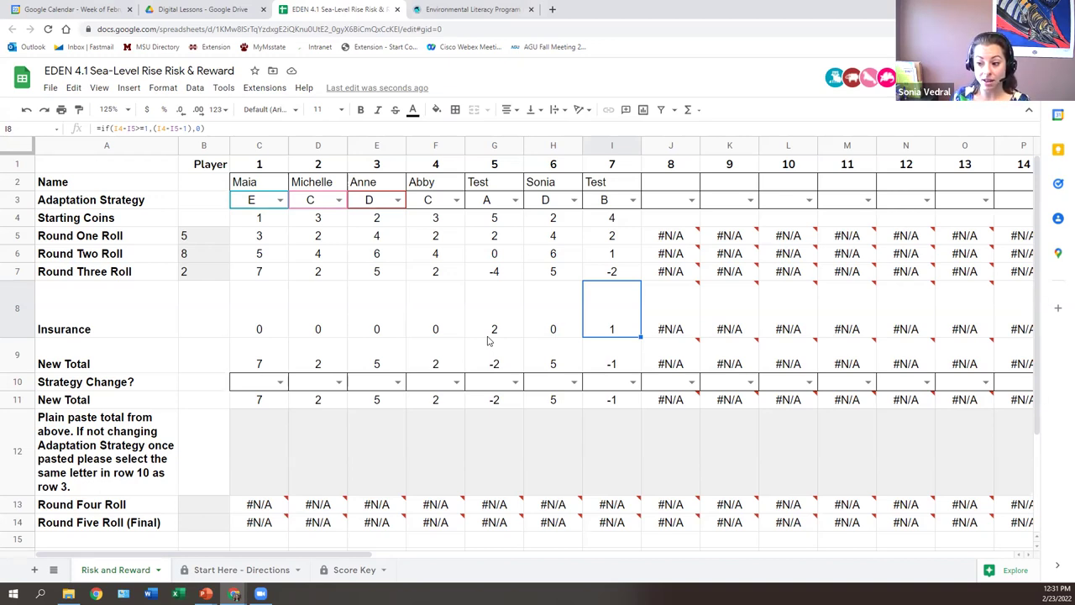
click(441, 359)
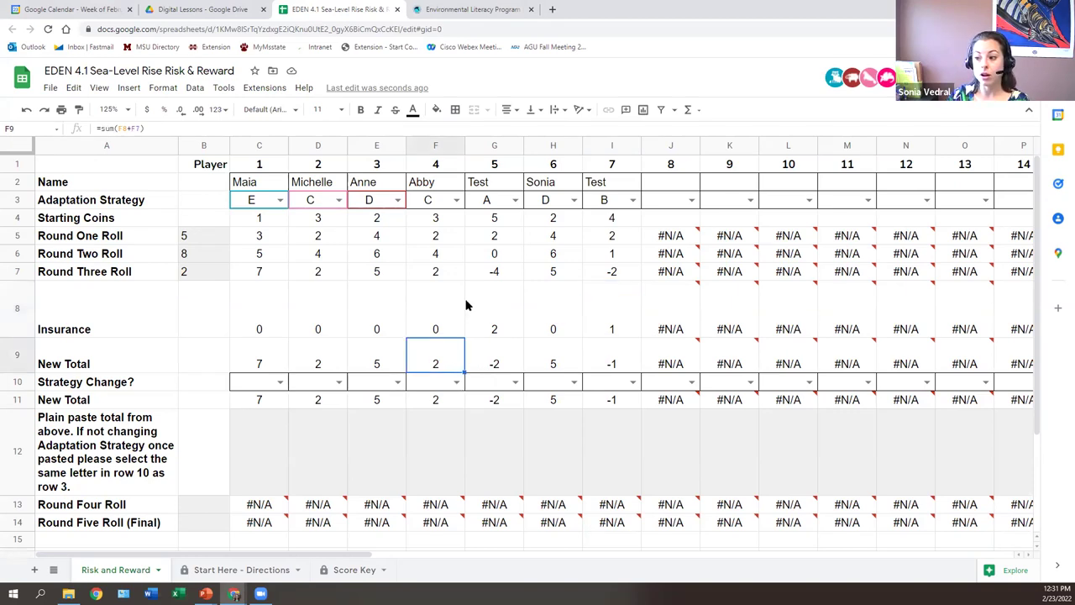
click(516, 383)
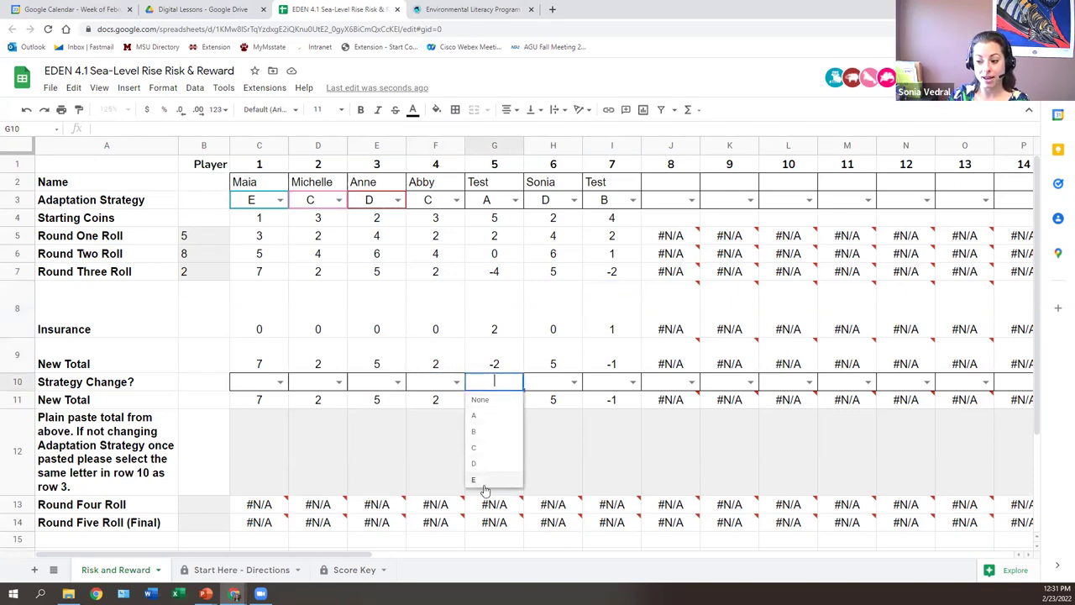
click(494, 357)
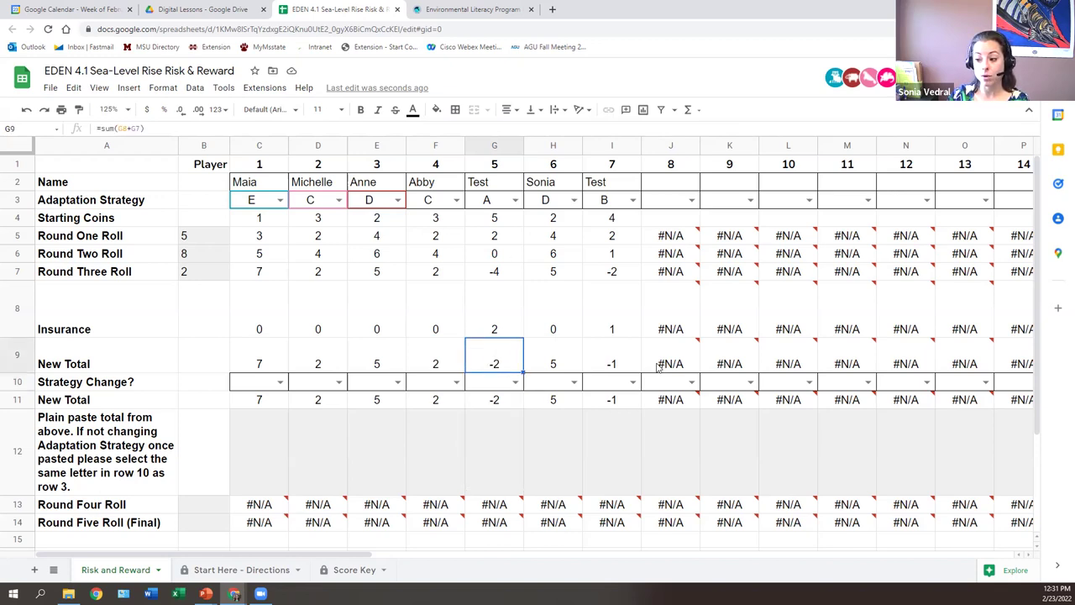
click(617, 367)
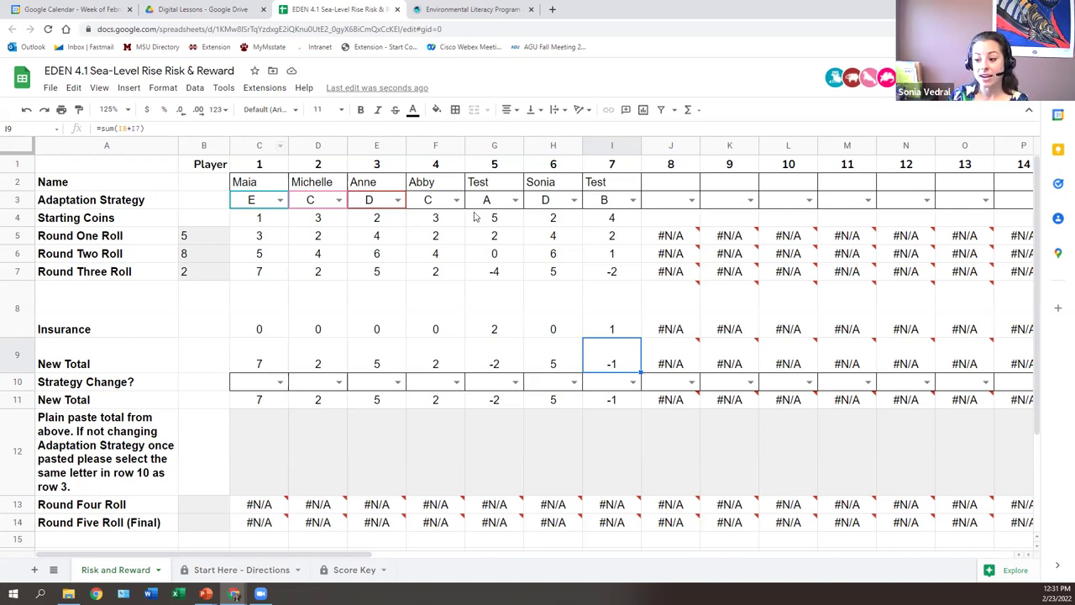
- Set Strategy Change to None for players 5, 7 and 6
click(516, 383)
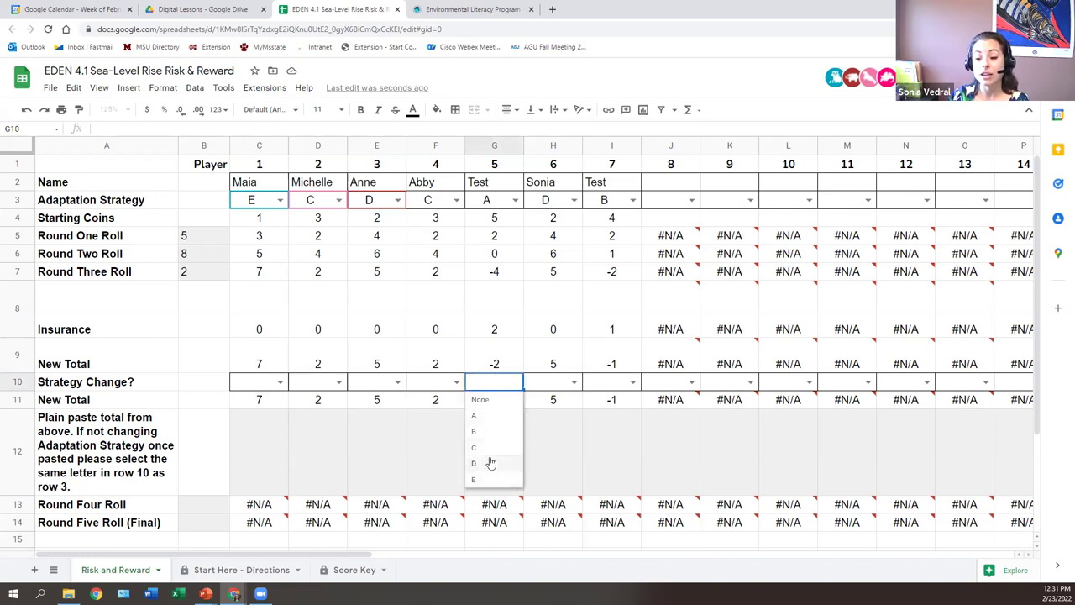
click(502, 405)
click(633, 382)
click(612, 401)
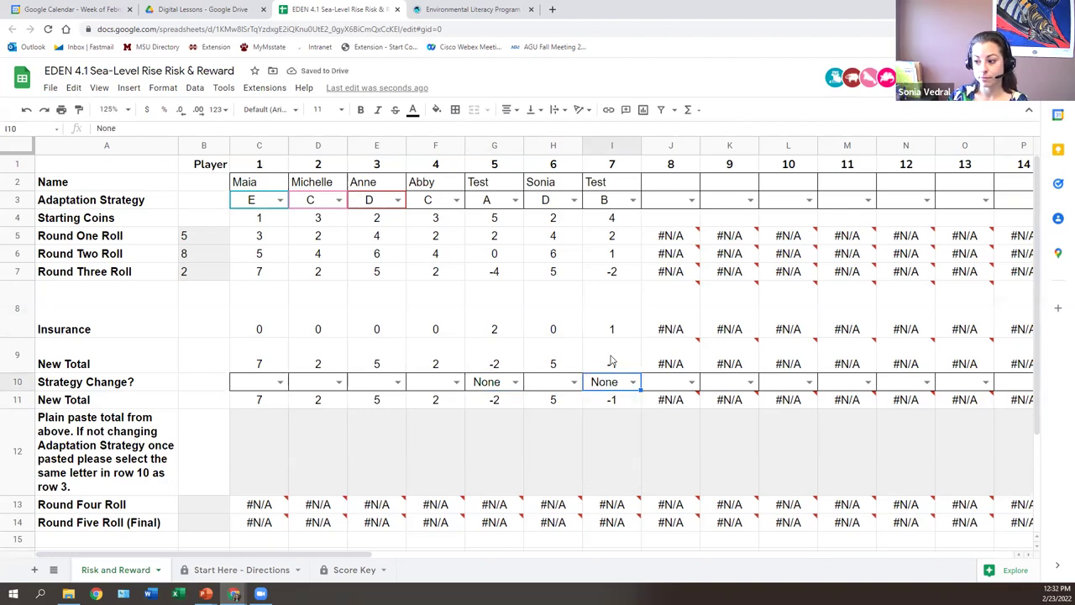
click(573, 382)
click(545, 405)
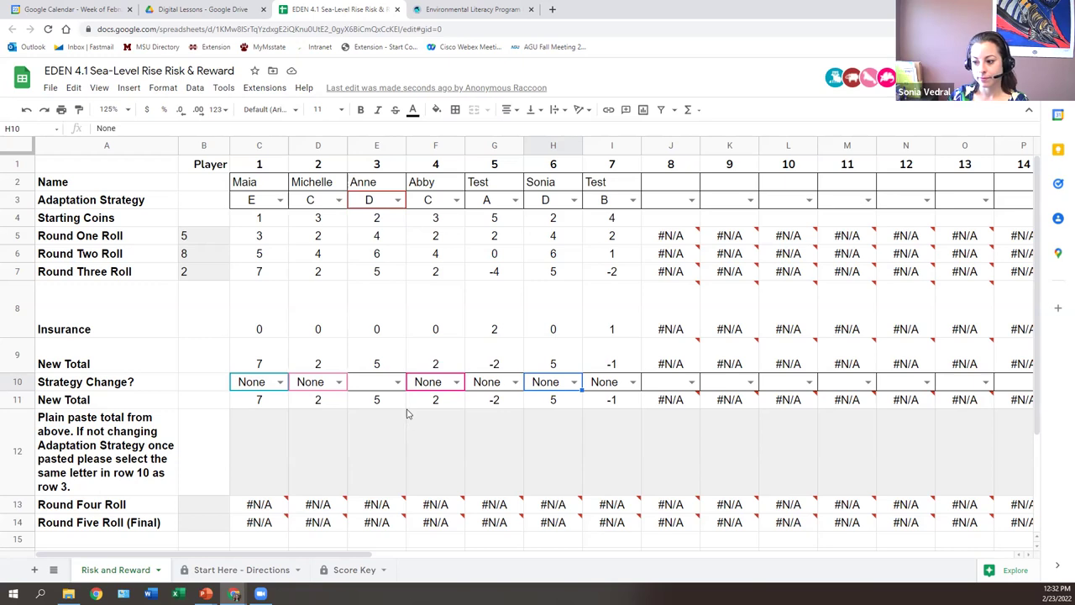
- Copy the row 11 New Total values for players 1 to 7 and paste them as plain values into row 12
scroll(409, 412, down, 1)
scroll(424, 377, up, 1)
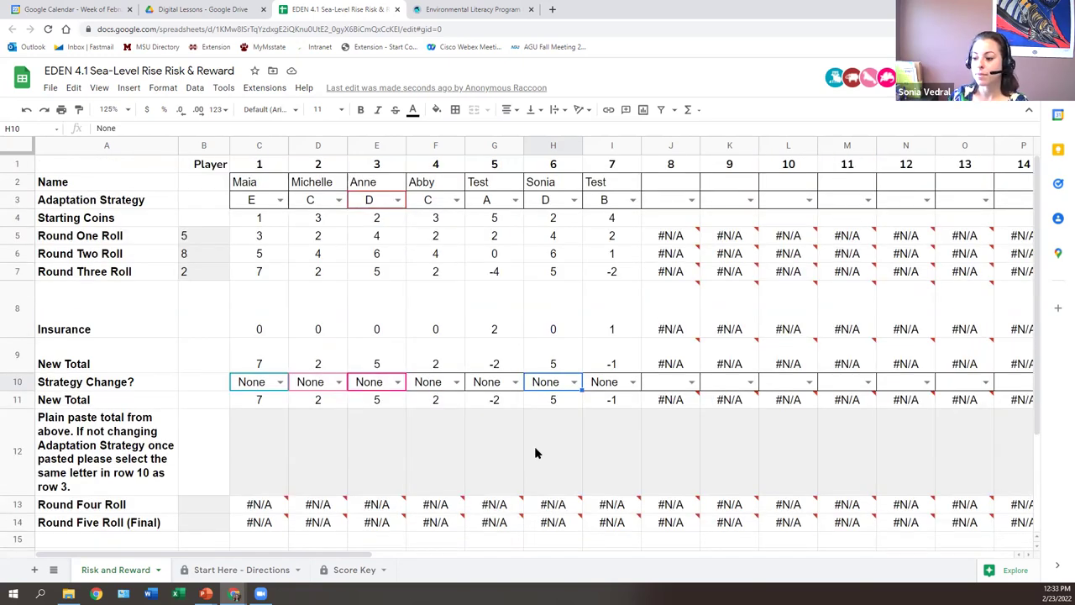
scroll(534, 446, down, 1)
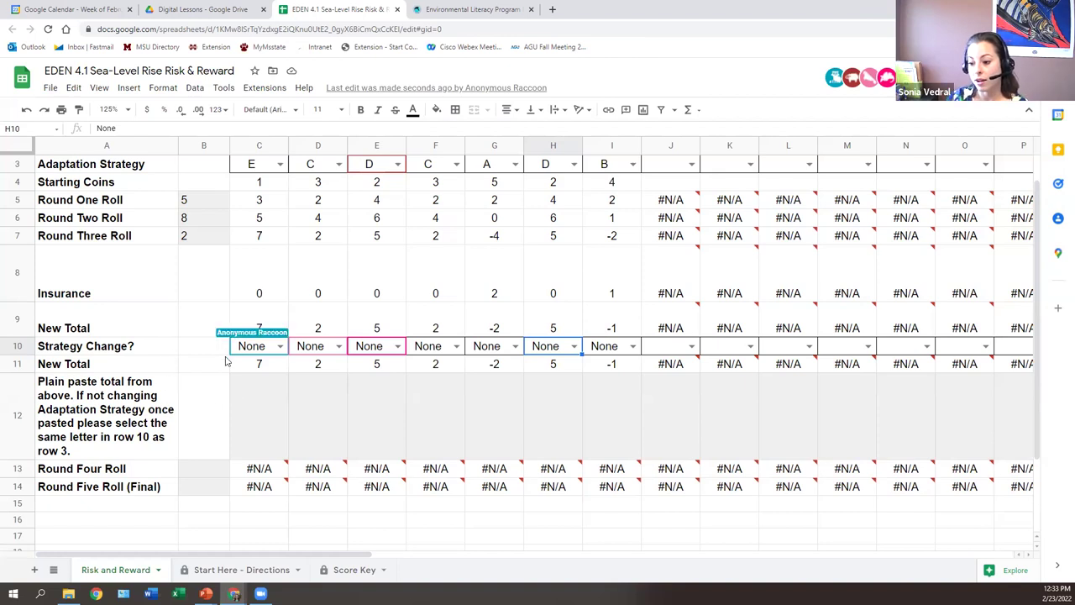
drag(258, 370, 621, 366)
key(ctrl+c)
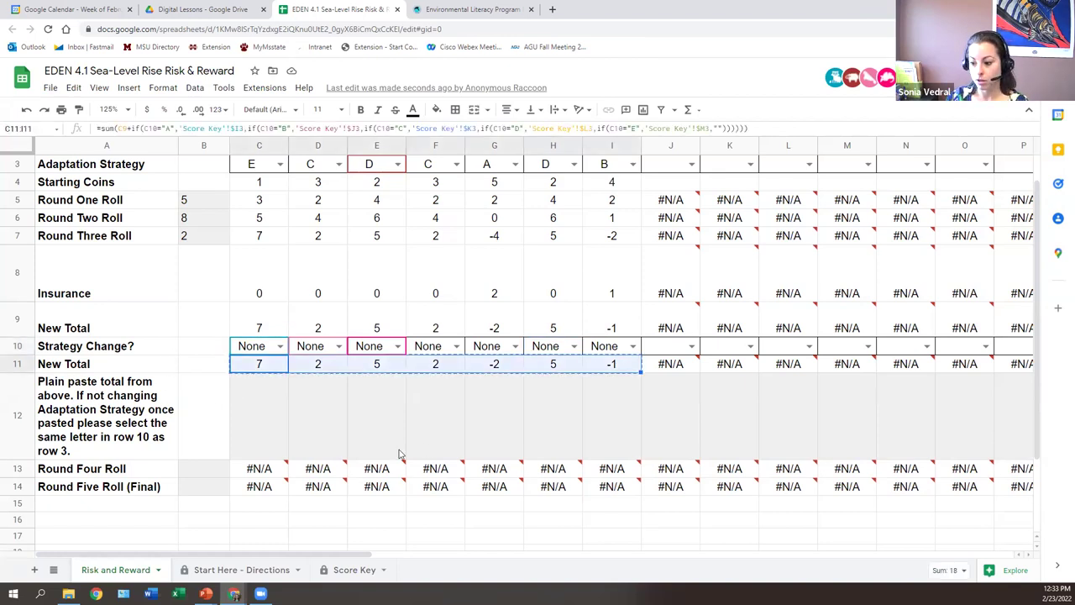
click(271, 434)
key(ctrl+shift+v)
click(650, 431)
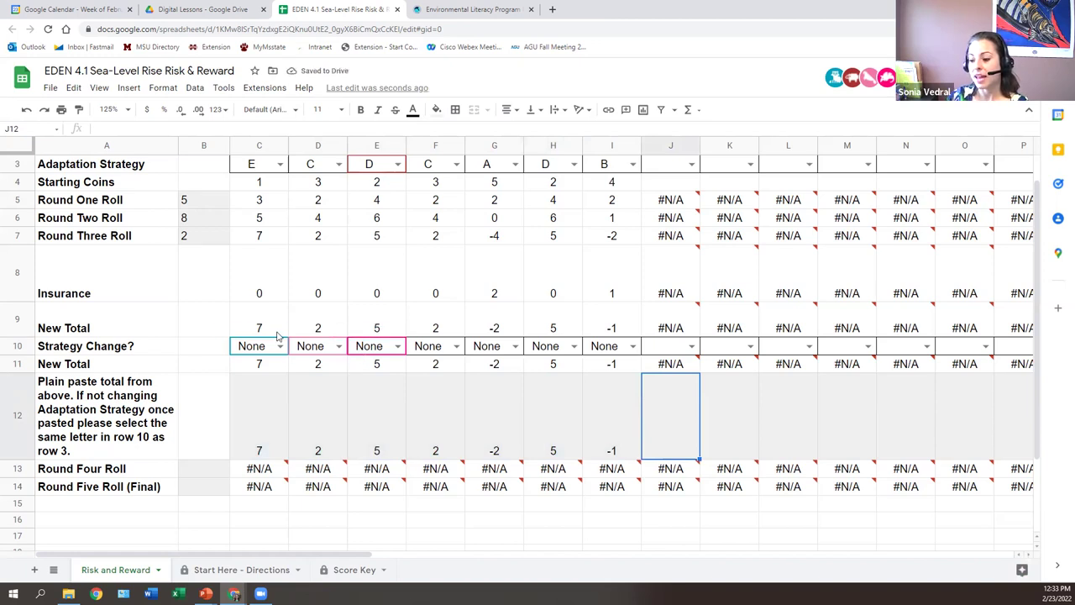
- Set Strategy Change to E for player 1, C for player 2, D for player 3 and C for player 4
scroll(274, 358, up, 2)
click(280, 384)
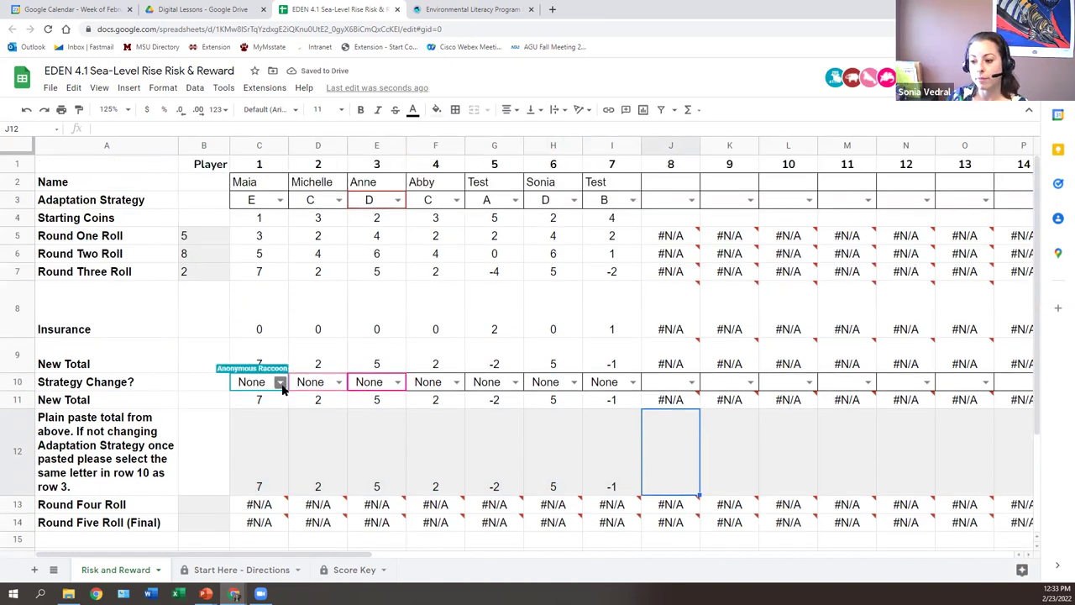
click(283, 383)
click(256, 480)
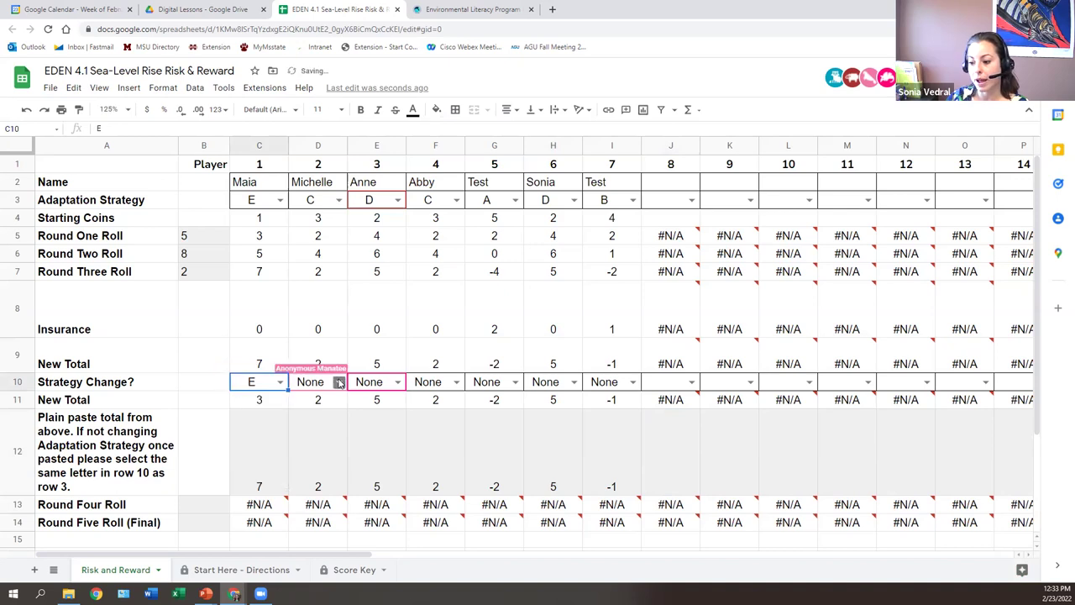
click(338, 382)
click(316, 447)
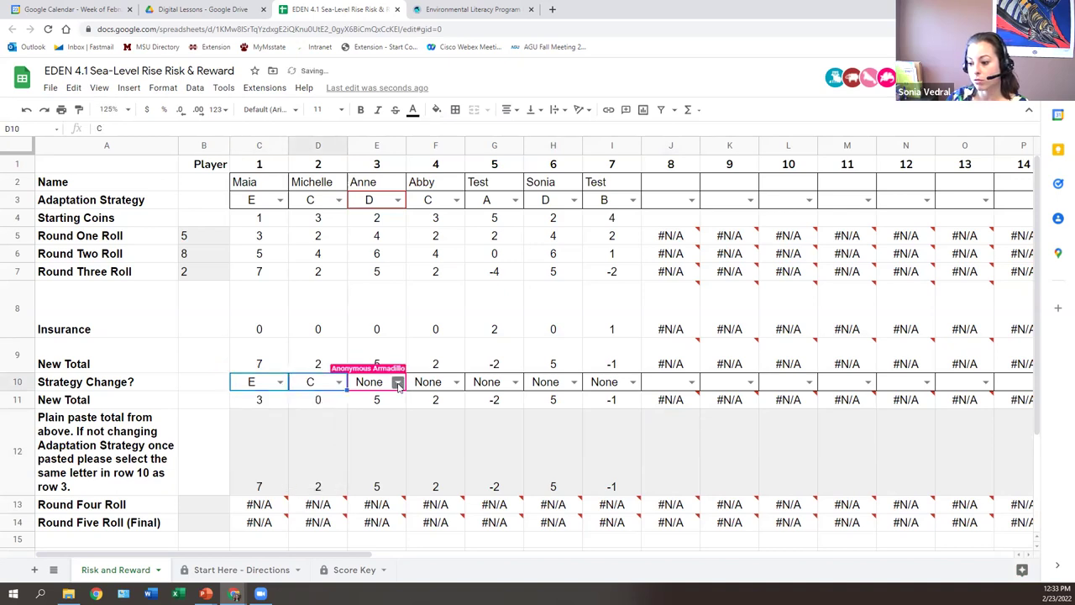
click(397, 382)
click(369, 463)
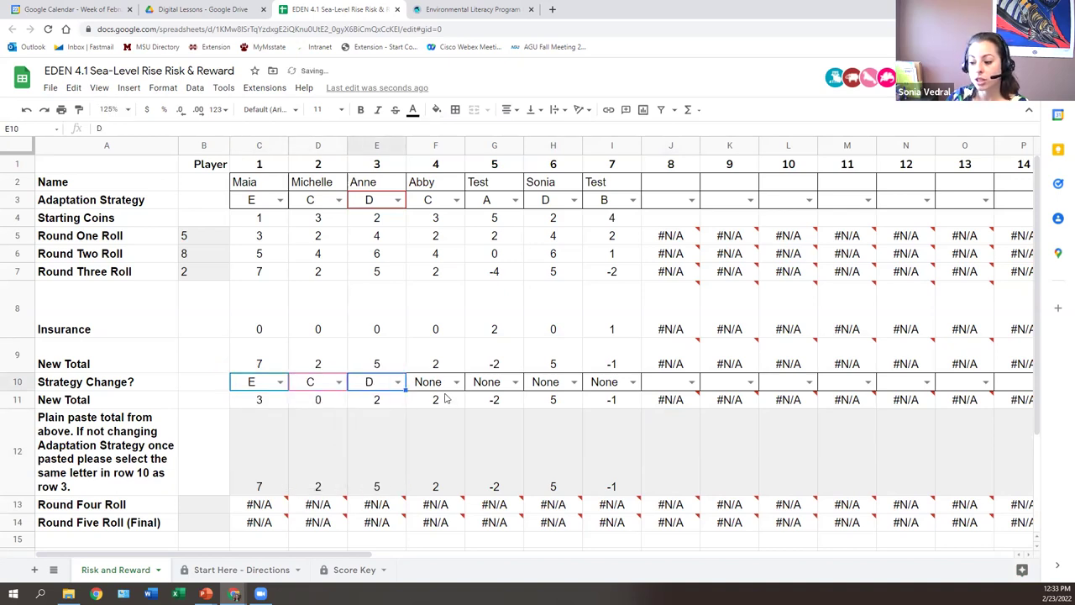
click(457, 382)
click(414, 447)
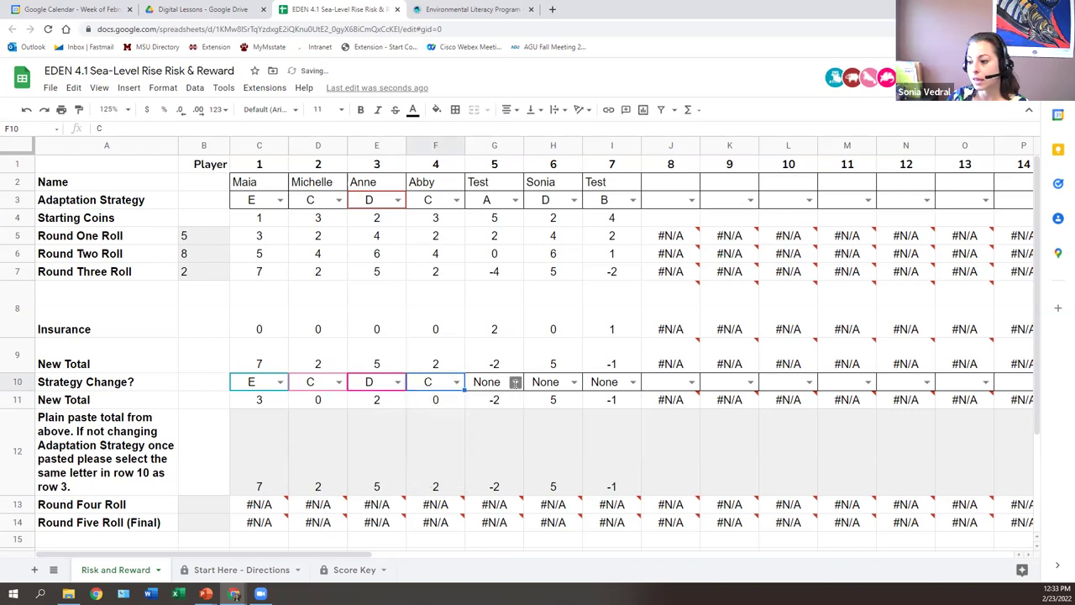
- Set Strategy Change to A for player 5, D for player 6 and B for player 7
click(515, 382)
click(498, 416)
click(573, 382)
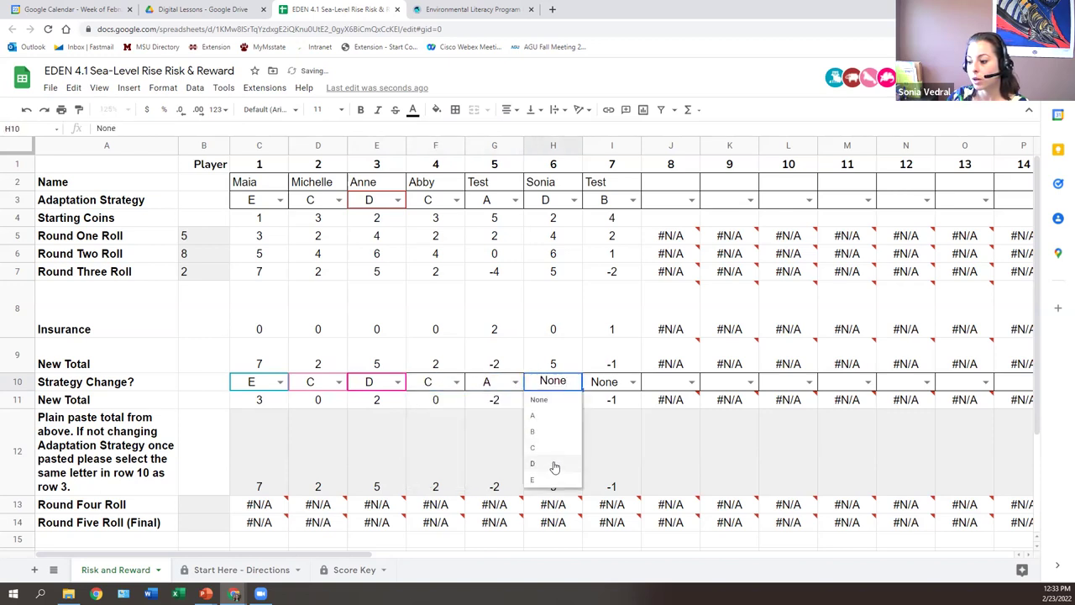
click(552, 464)
click(631, 383)
click(608, 433)
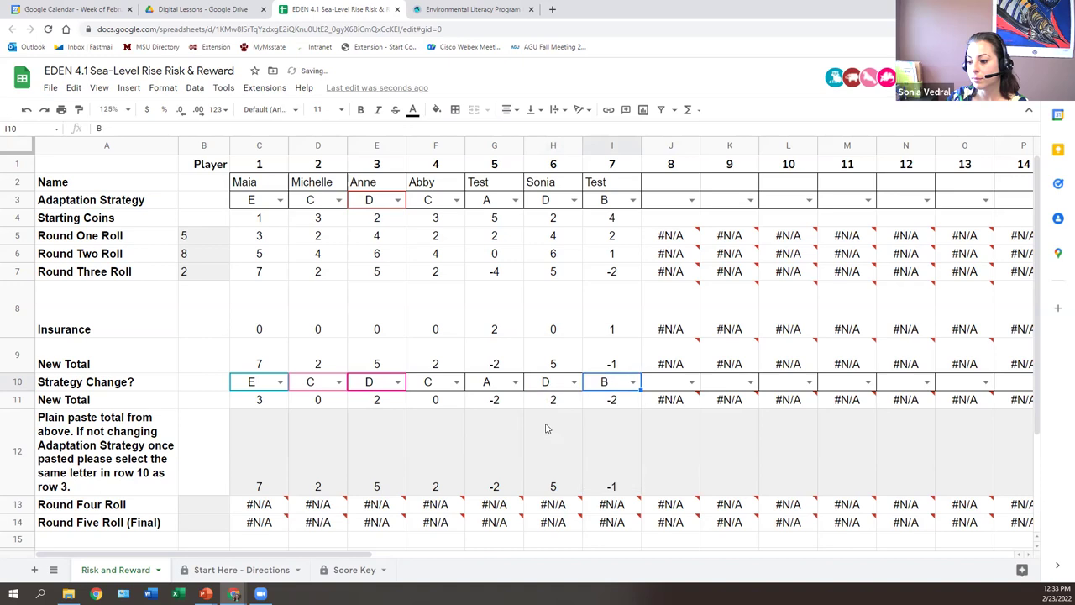
- Enter 3 as the Round Four Roll in column B
scroll(568, 436, down, 1)
scroll(568, 436, down, 1)
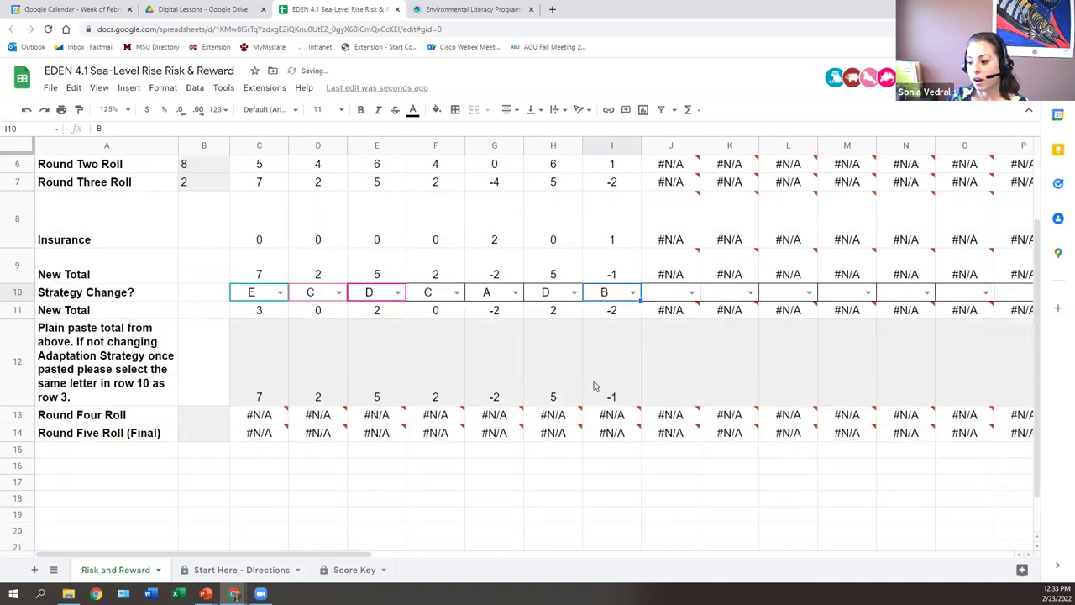
click(287, 486)
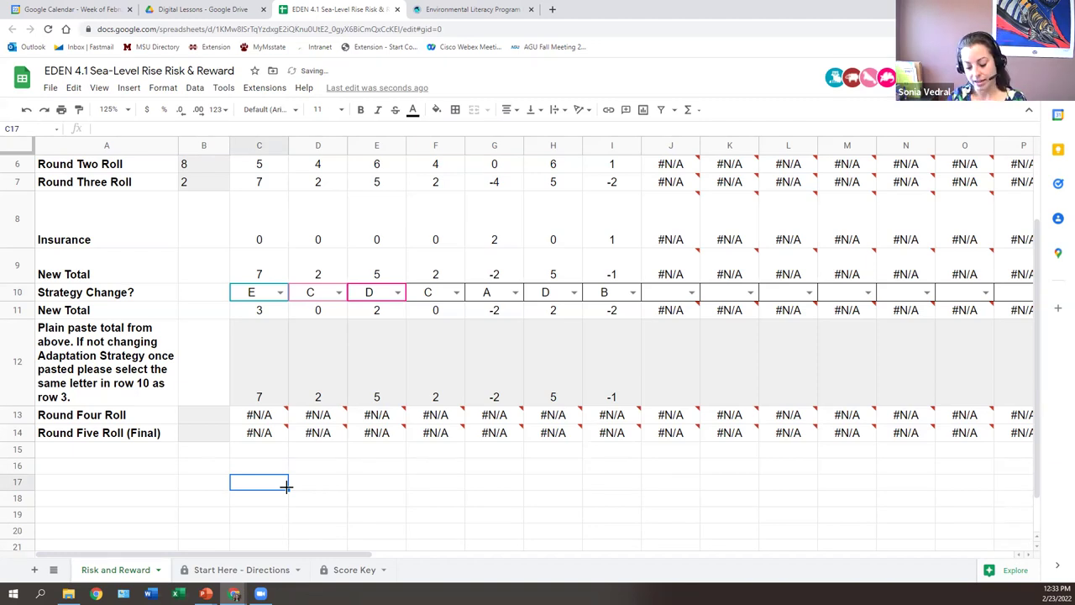
click(215, 414)
text(3)
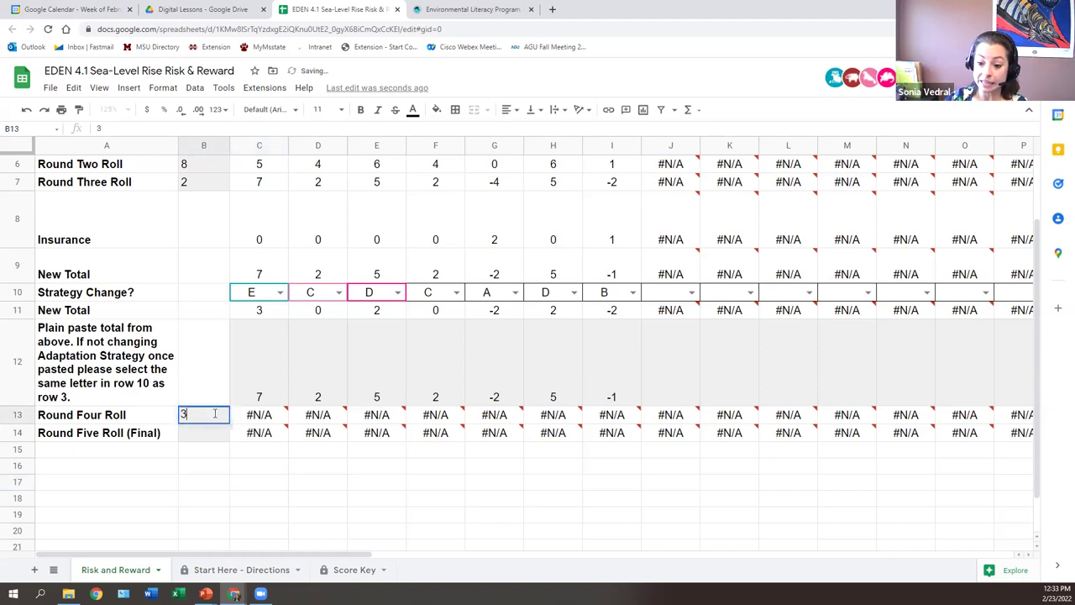
click(281, 504)
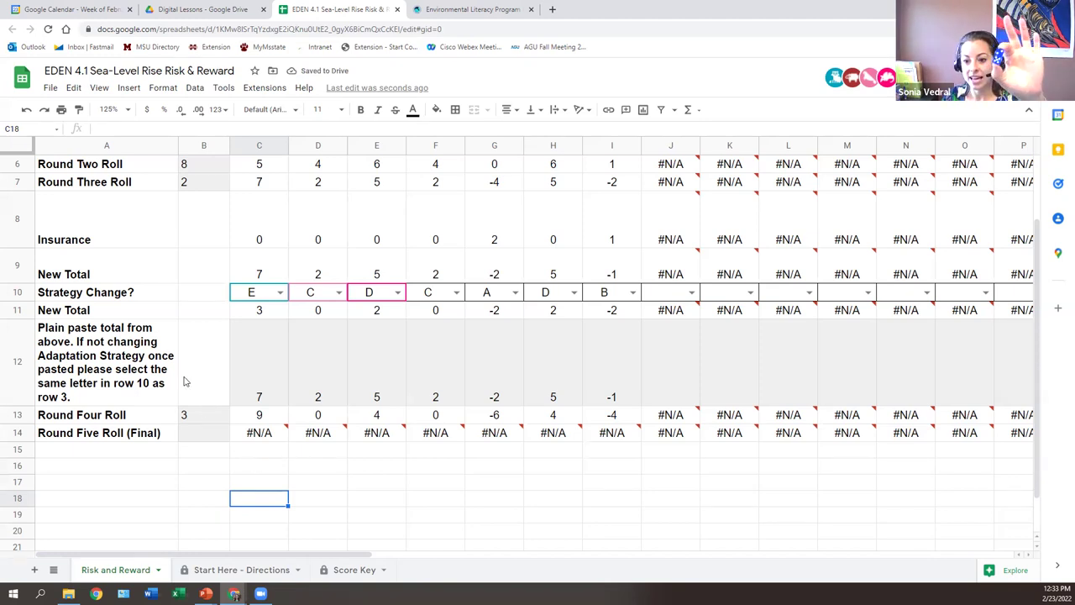
- Enter 7 as the Round Five Roll (Final) in column B
click(214, 439)
text(7)
click(222, 499)
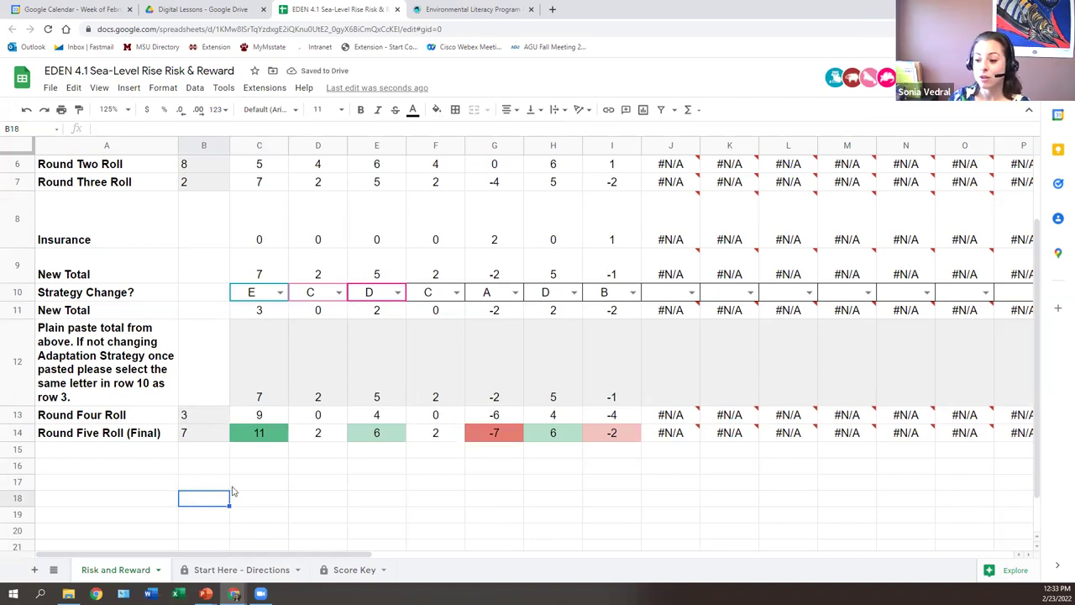
- Examine the Round Five Roll (Final) results across the players, focusing on player 5's final score
click(21, 433)
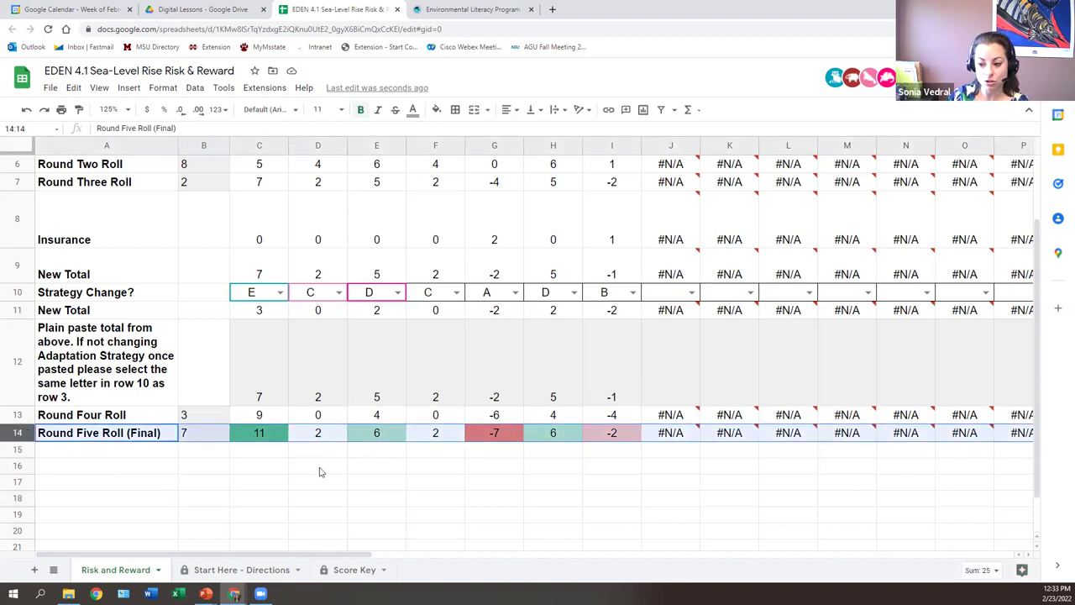
click(210, 467)
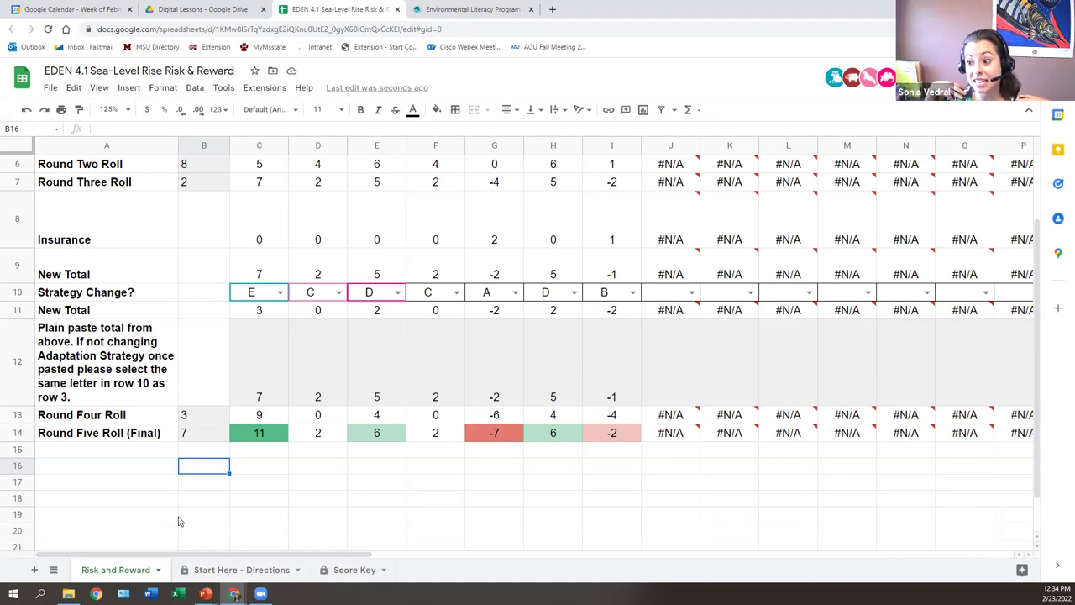
scroll(238, 454, up, 3)
scroll(240, 458, down, 1)
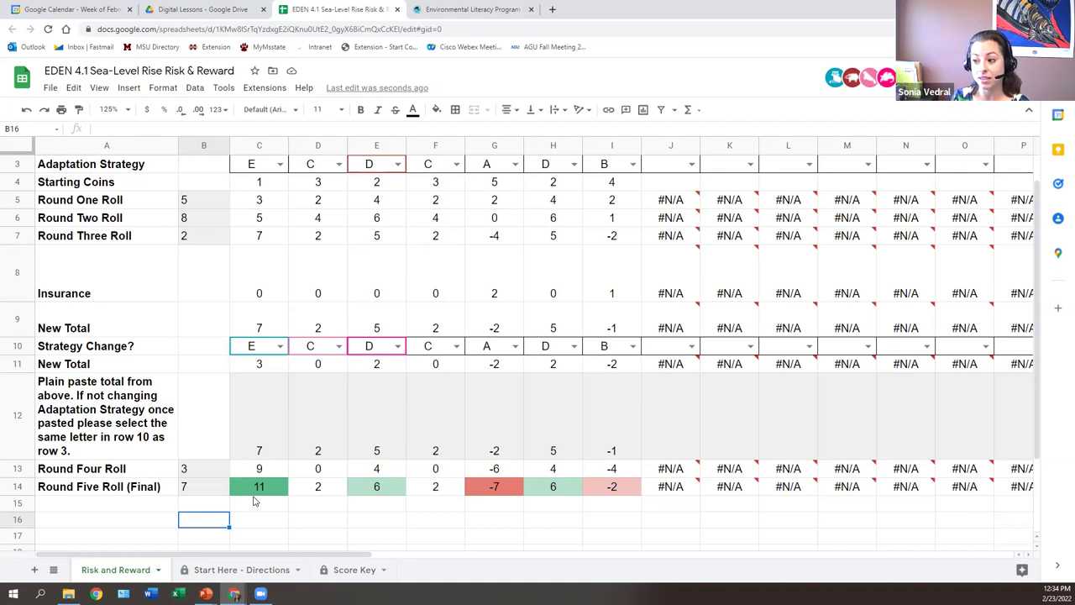
click(508, 489)
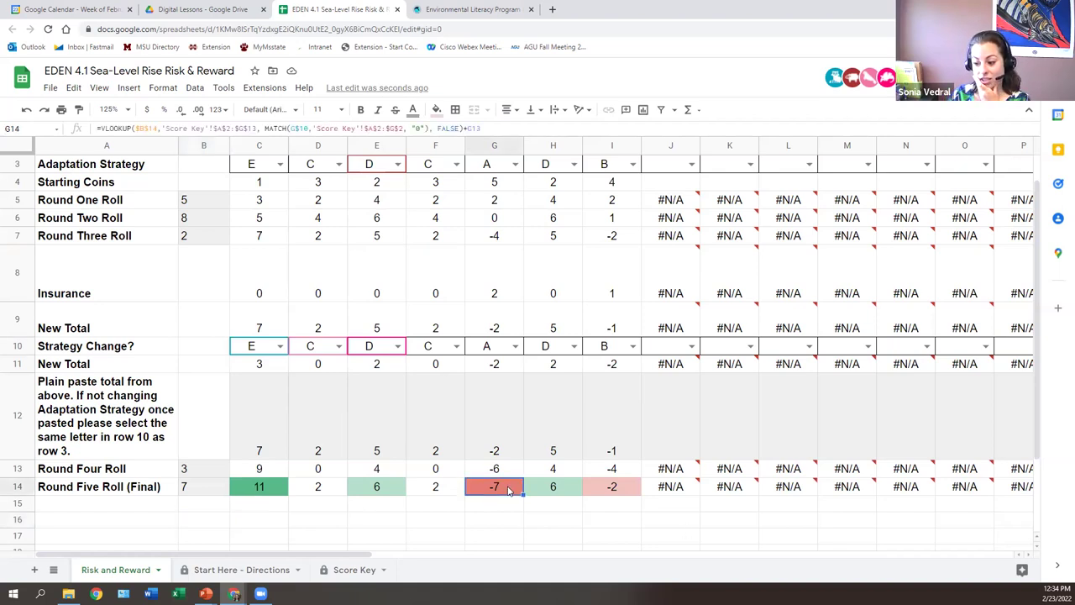
scroll(510, 483, up, 1)
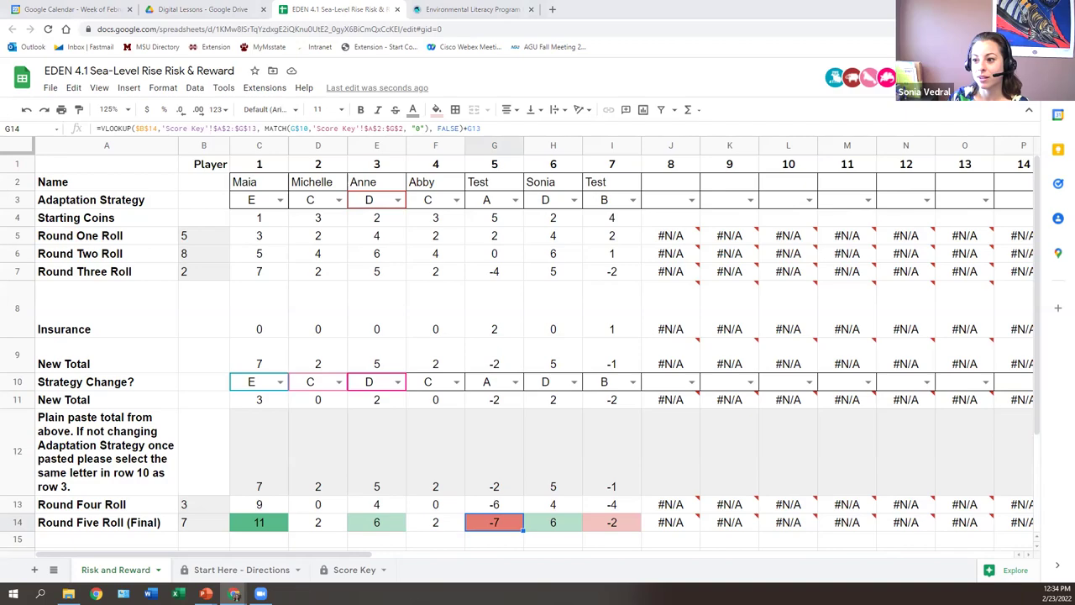
- Switch to the PowerPoint presentation, start the slide show from the Game Play slide with the QR code, and advance to the Reflection slide
key(alt+Tab)
click(132, 10)
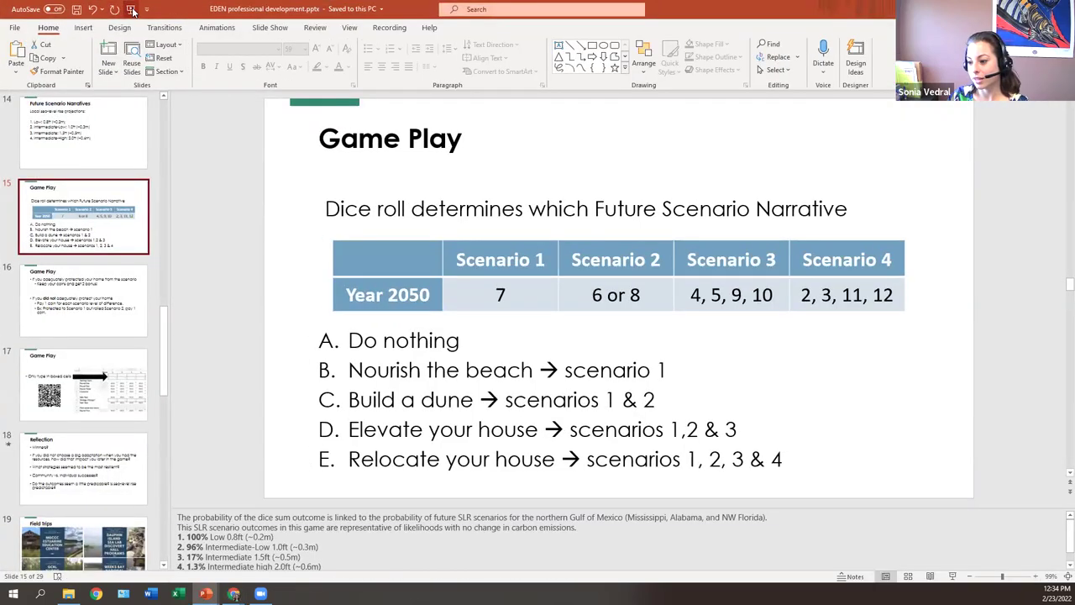
key(Escape)
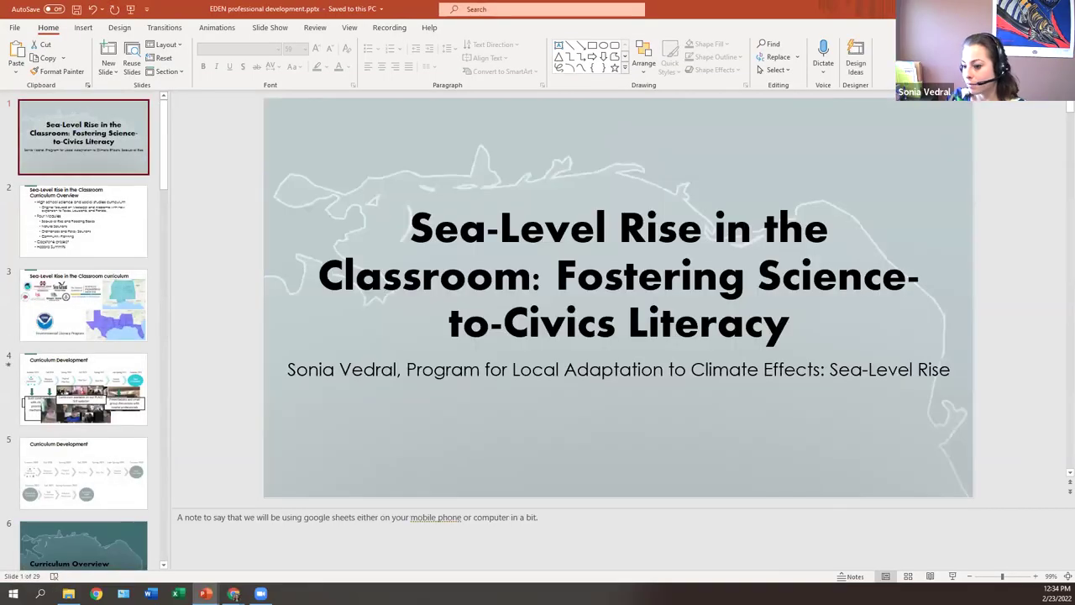
scroll(93, 265, down, 15)
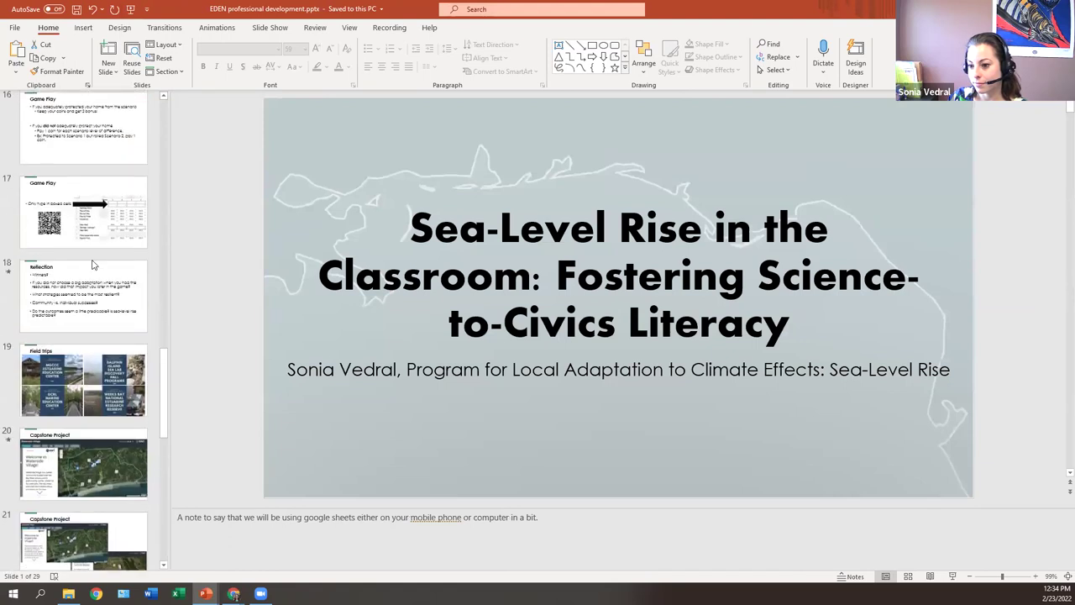
click(88, 220)
click(953, 576)
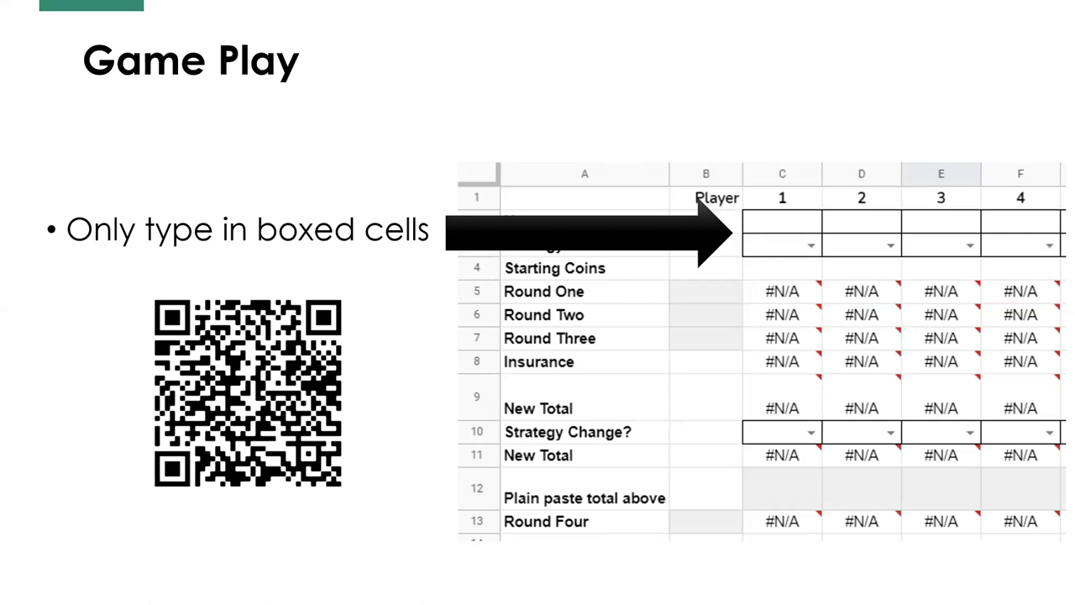
key(Right)
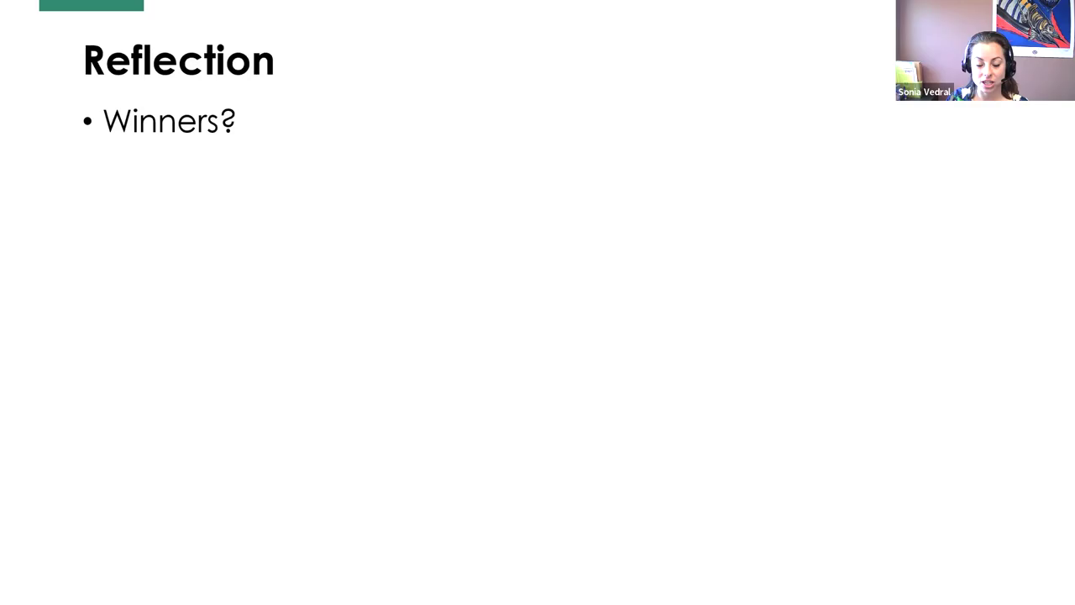